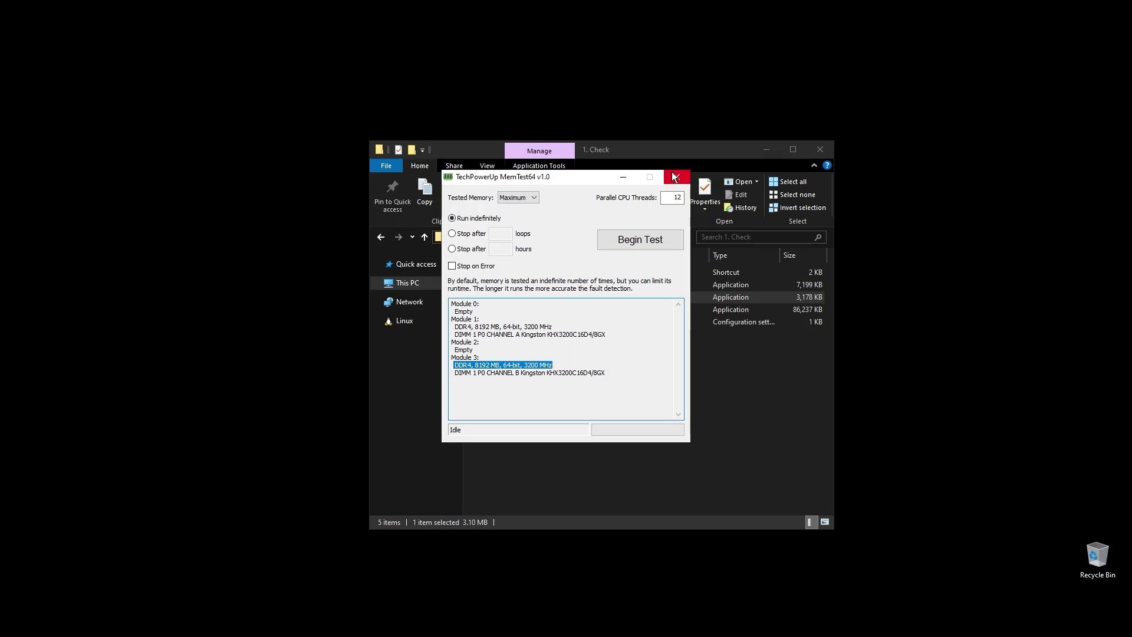
Close MemTest64 and start an OCCT CPU test with the Large data set, Extreme mode and Steady load
click(672, 174)
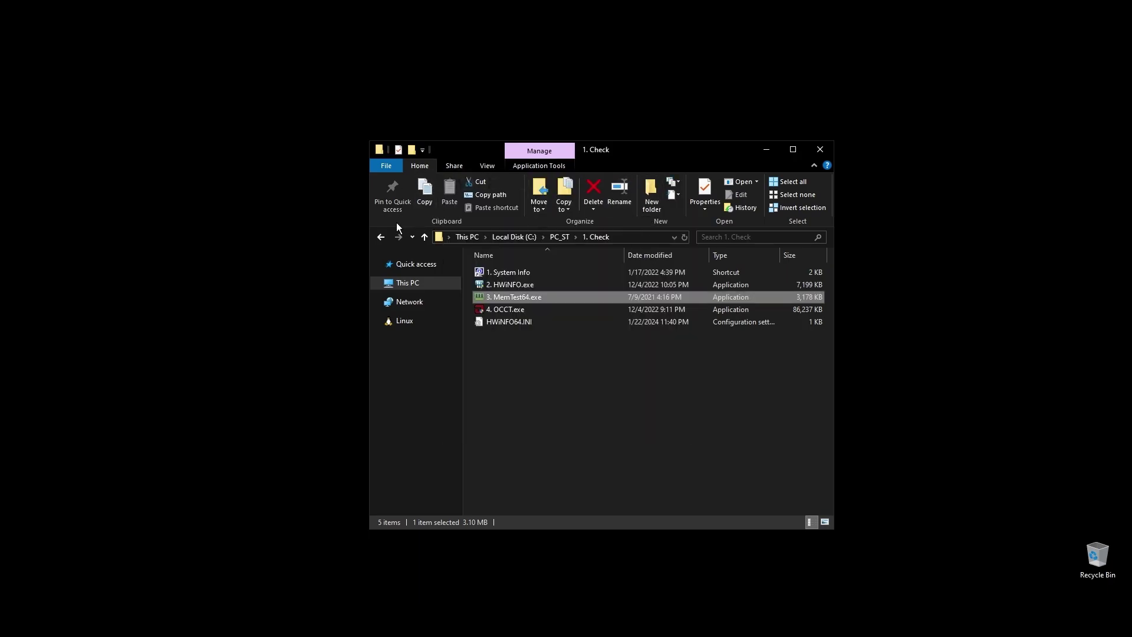
click(509, 312)
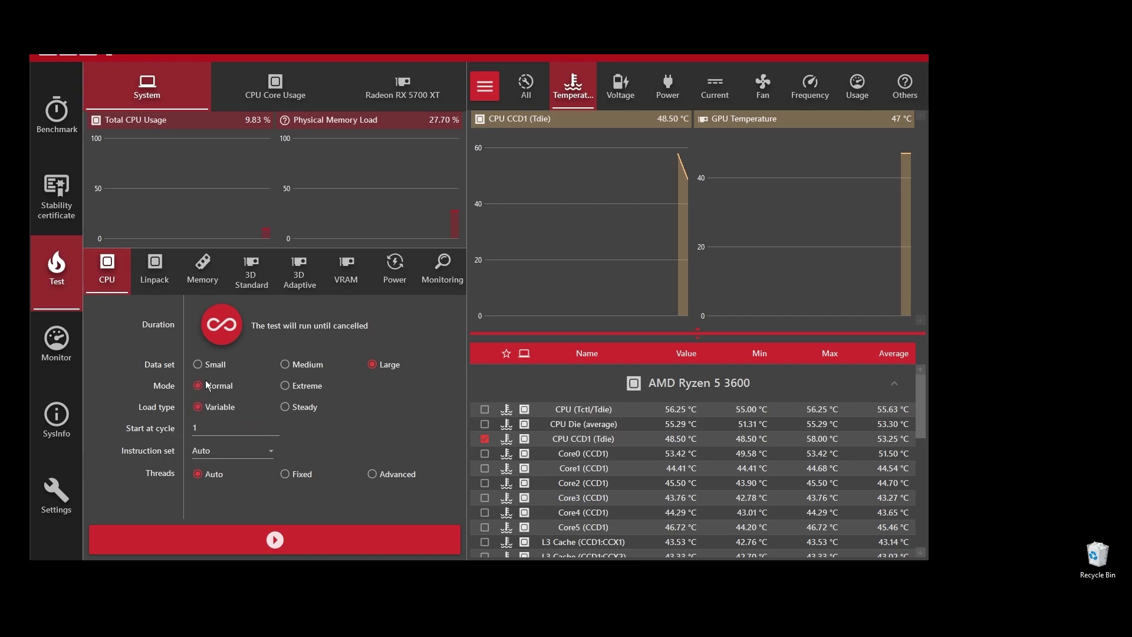
click(288, 386)
click(288, 408)
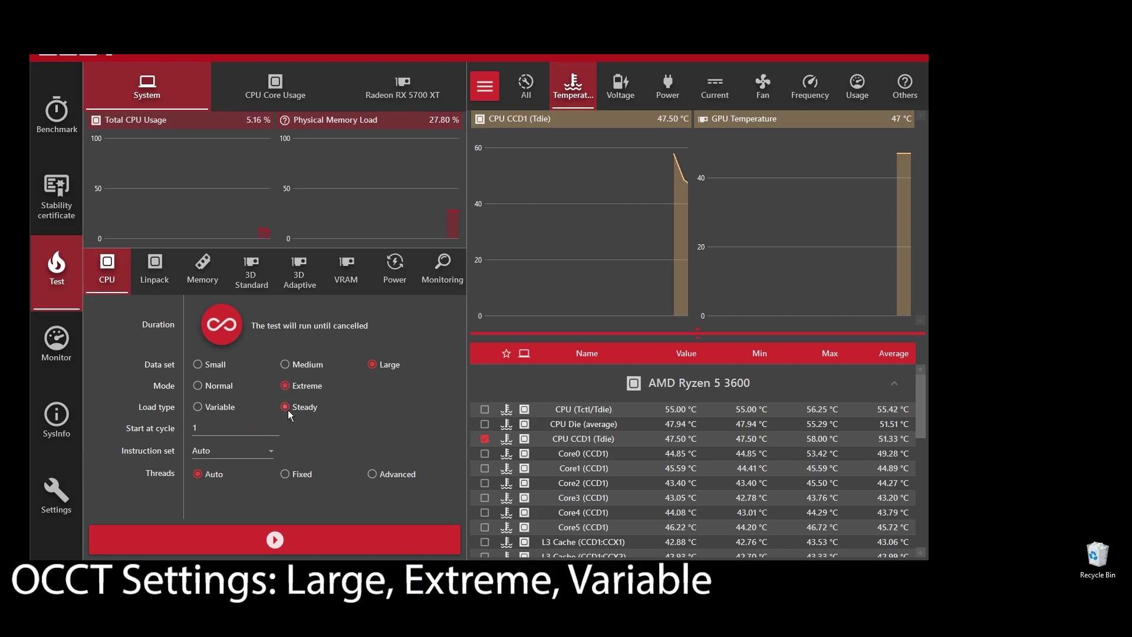
click(317, 541)
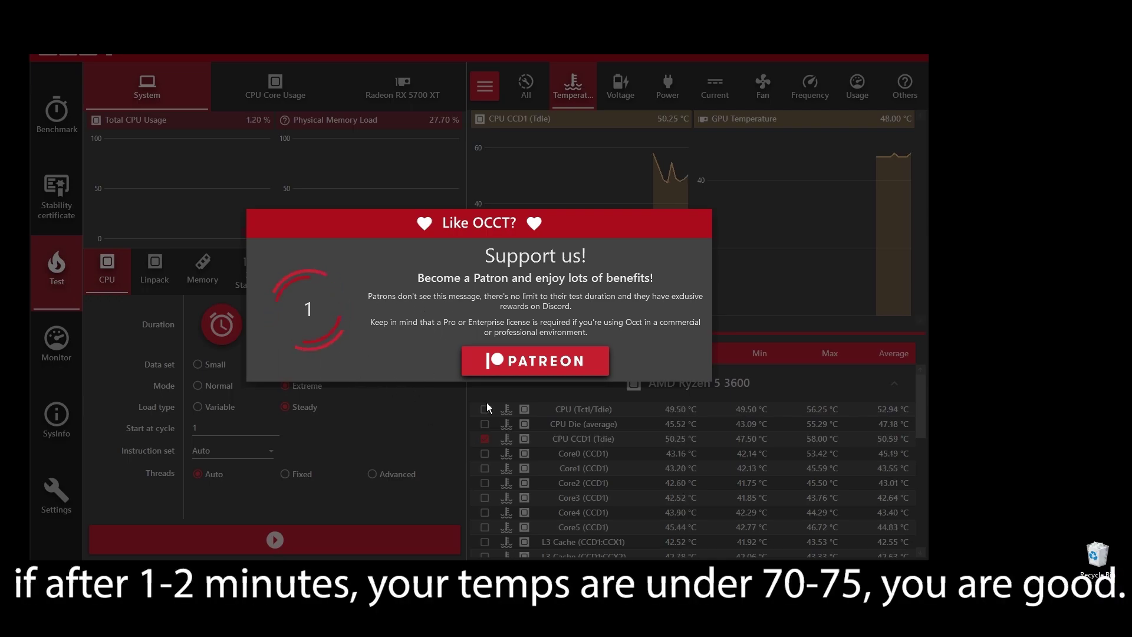
click(458, 383)
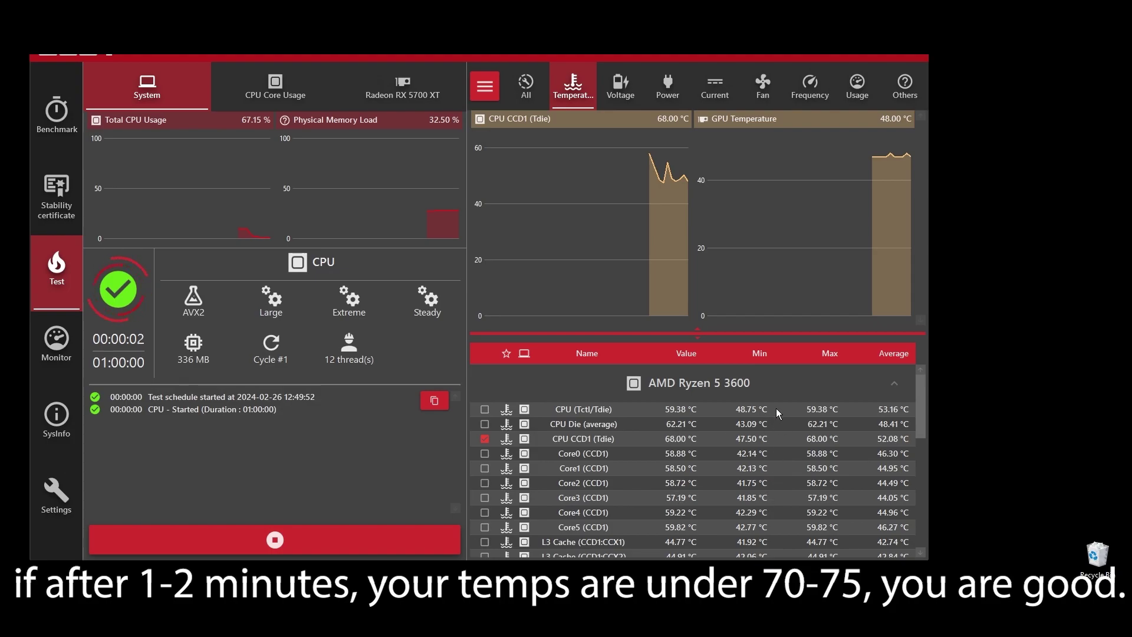
Check the CPU's clock speeds and temperatures under load, and end the OCCT test session
click(809, 86)
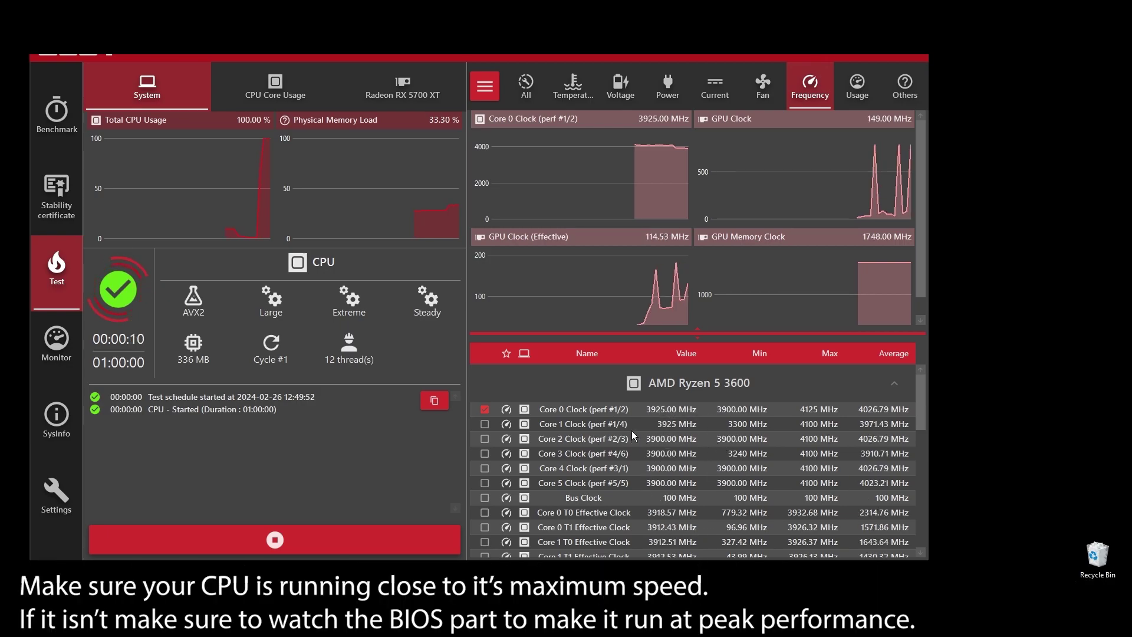
click(586, 87)
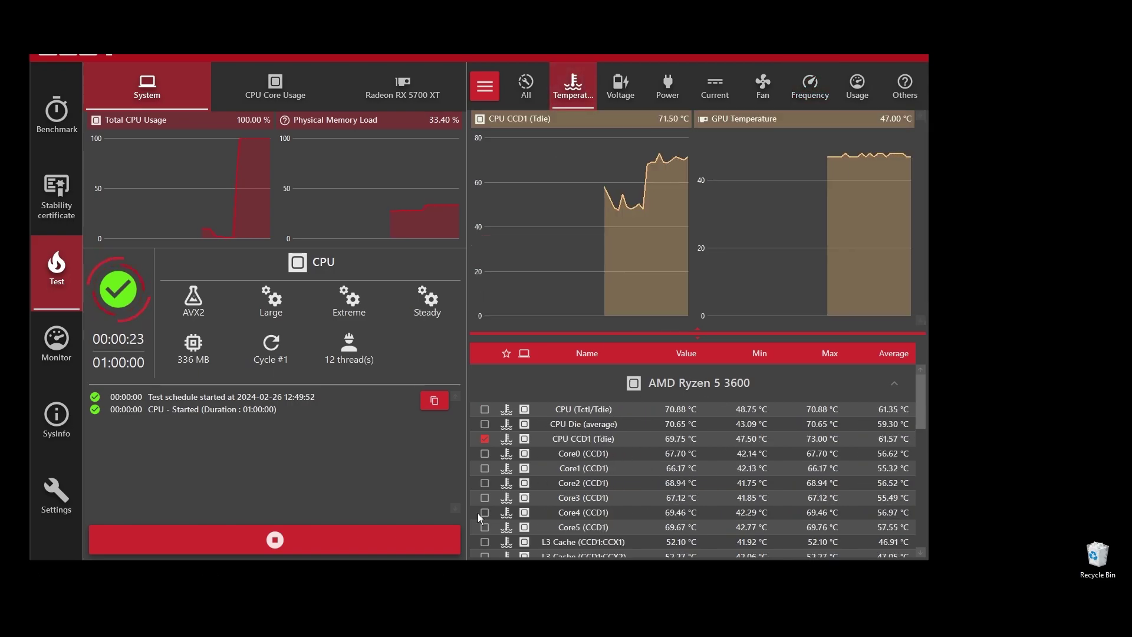
click(426, 540)
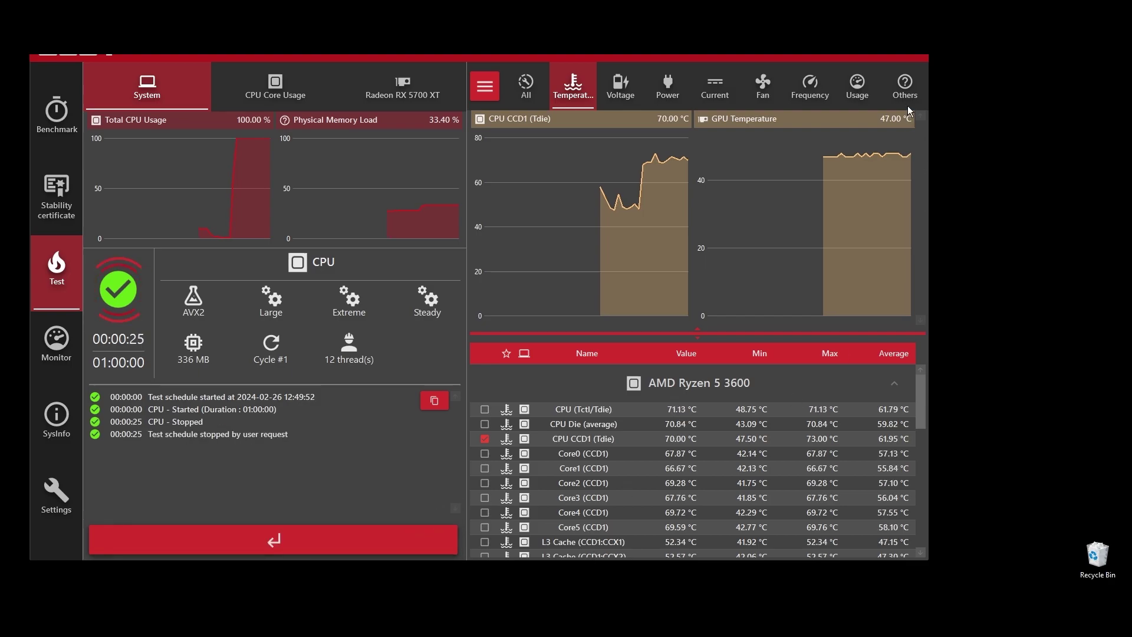
click(912, 56)
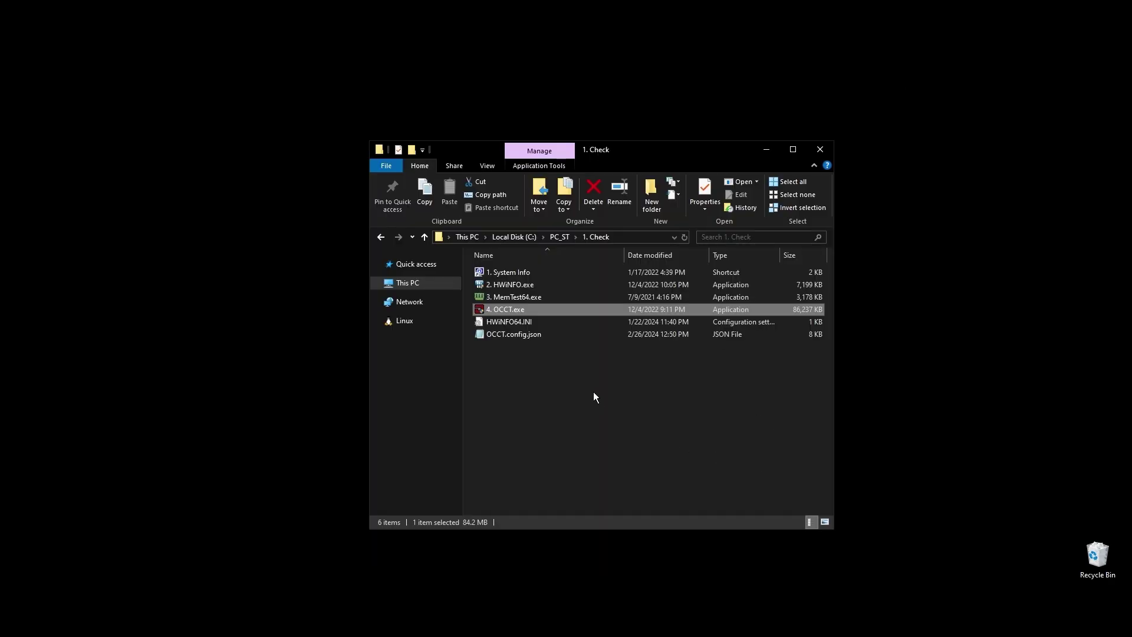
Start the DirectX installation with 1. Dx Web Setup.exe from the 2. Install folder, leaving out the Bing Bar
click(380, 237)
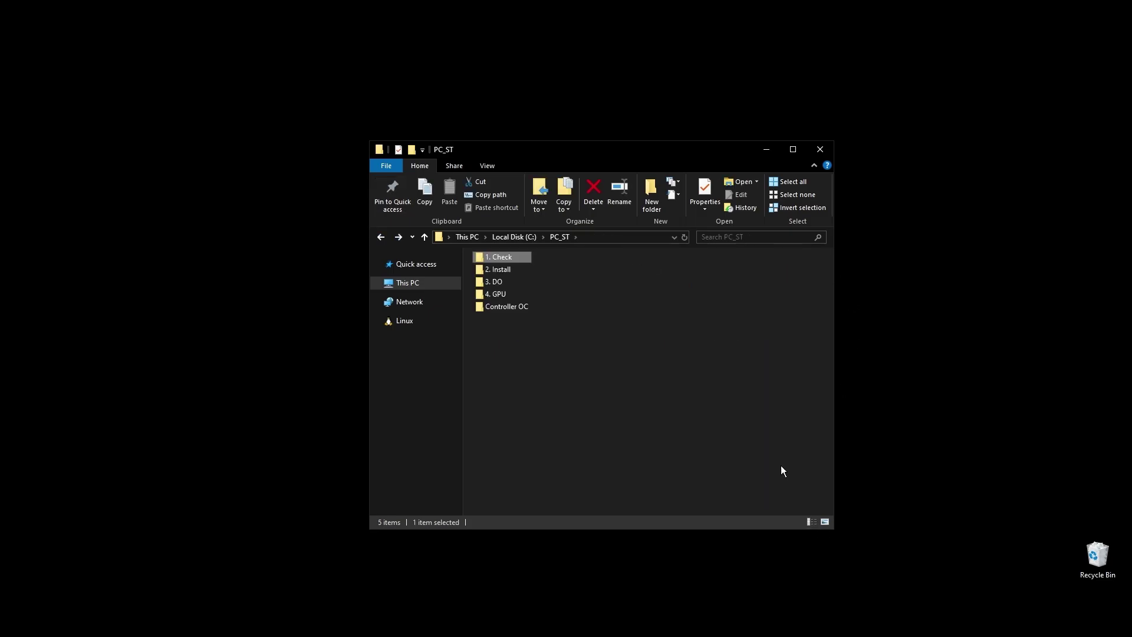
double_click(501, 270)
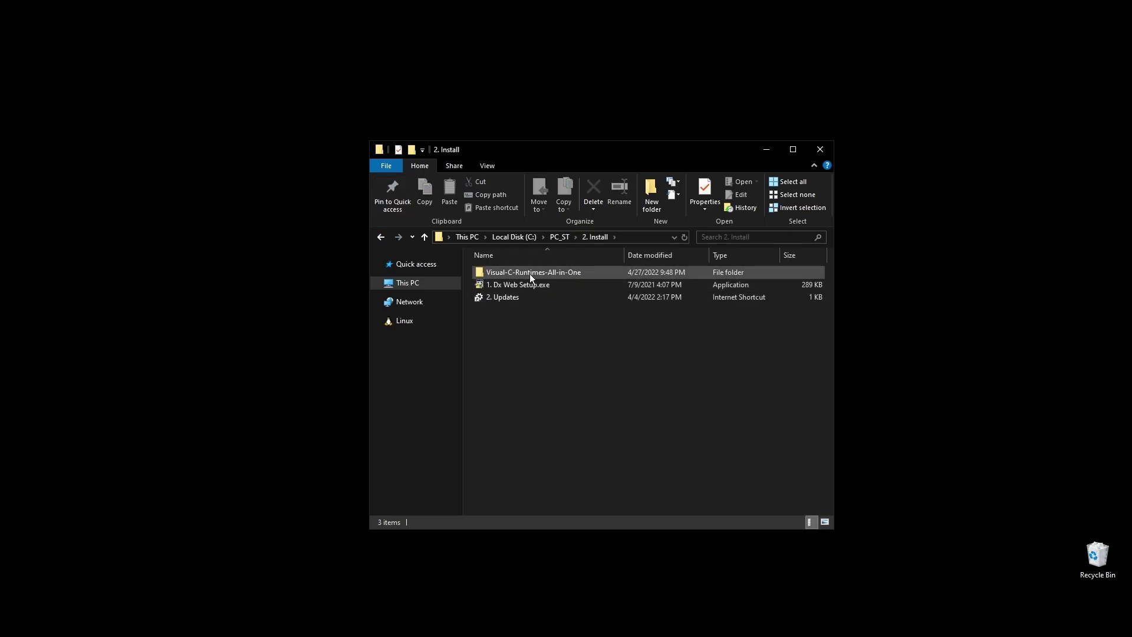
click(525, 284)
double_click(525, 285)
click(279, 292)
click(343, 335)
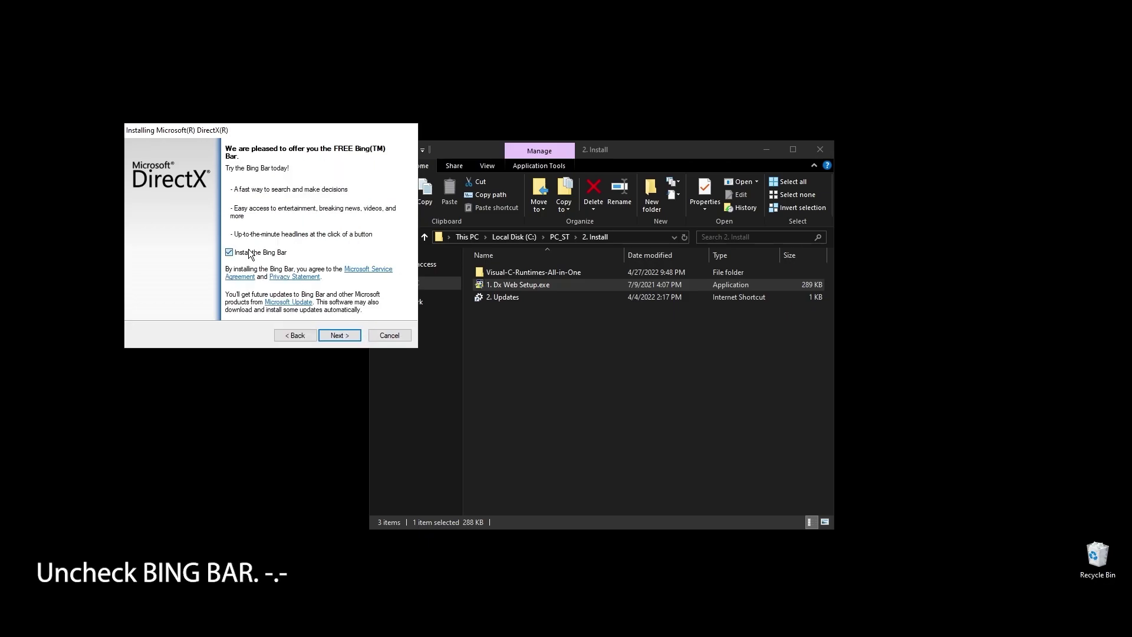
click(230, 252)
click(338, 336)
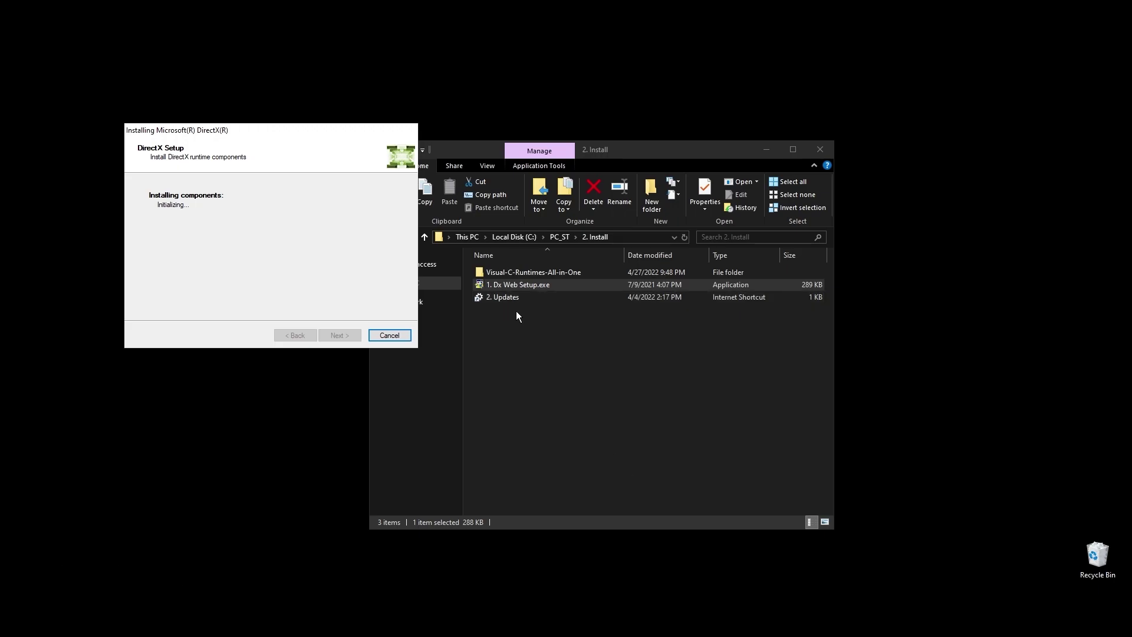
Resume the paused Windows updates through the 2. Updates shortcut and finish the DirectX setup
double_click(500, 297)
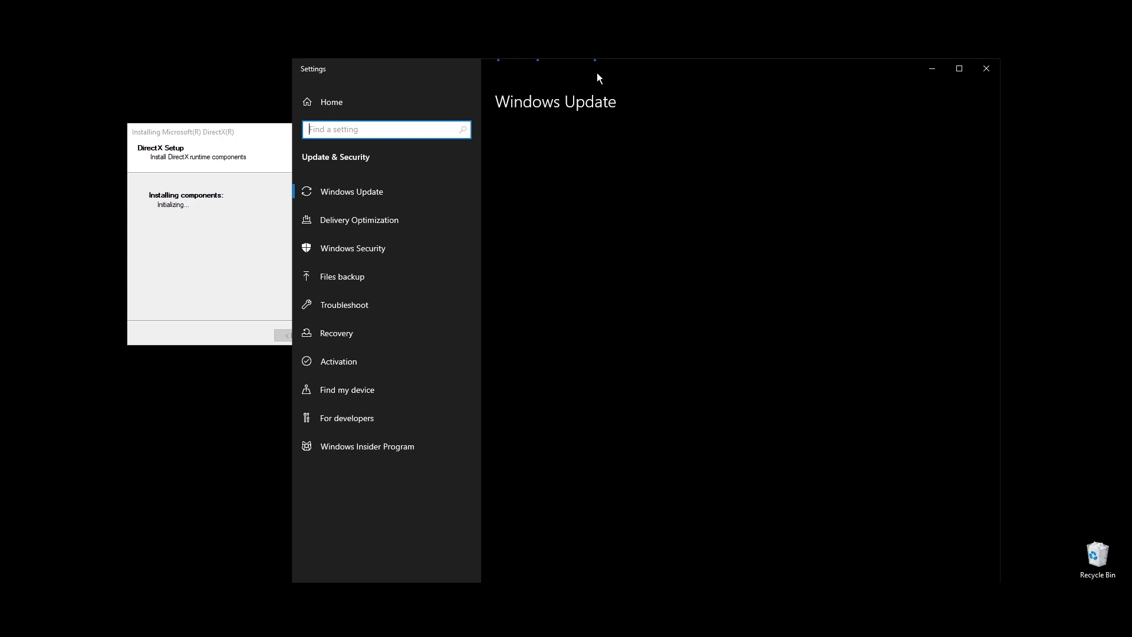
drag(599, 76, 716, 71)
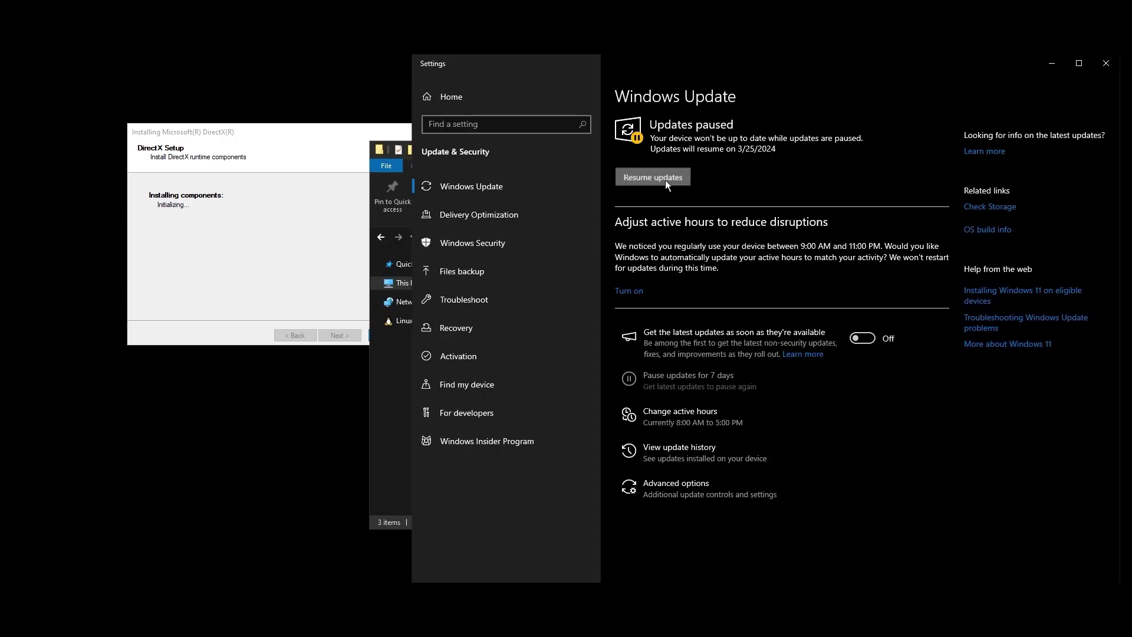
click(652, 177)
click(348, 306)
click(353, 338)
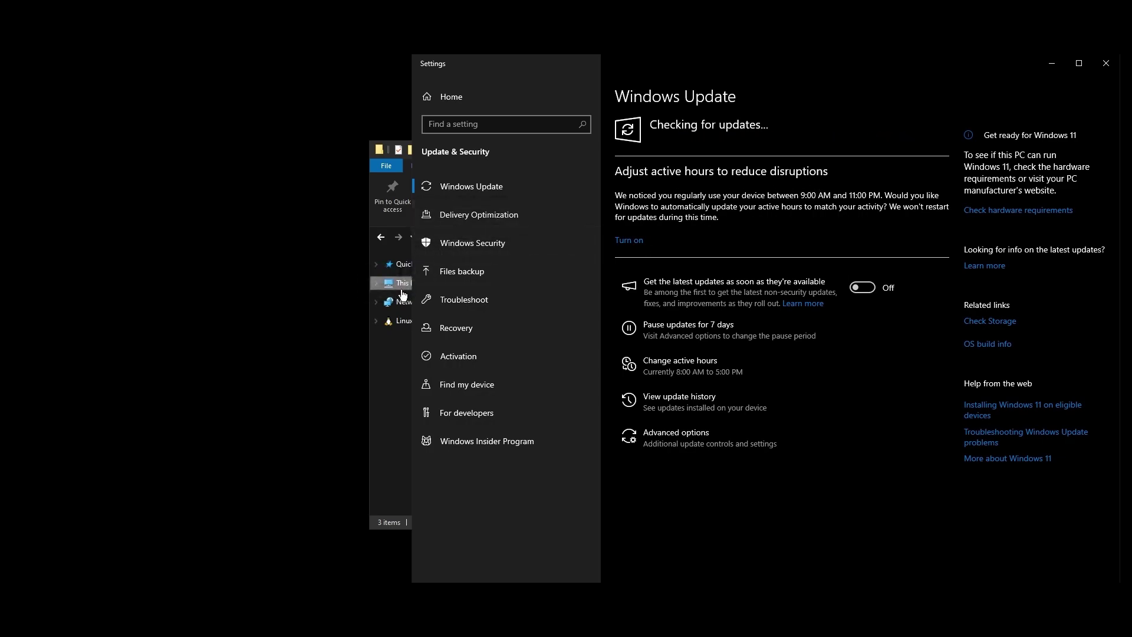
Arrange the 2. Install folder window and the Windows Update window side by side
drag(412, 292, 782, 282)
drag(619, 148, 341, 143)
drag(844, 65, 744, 70)
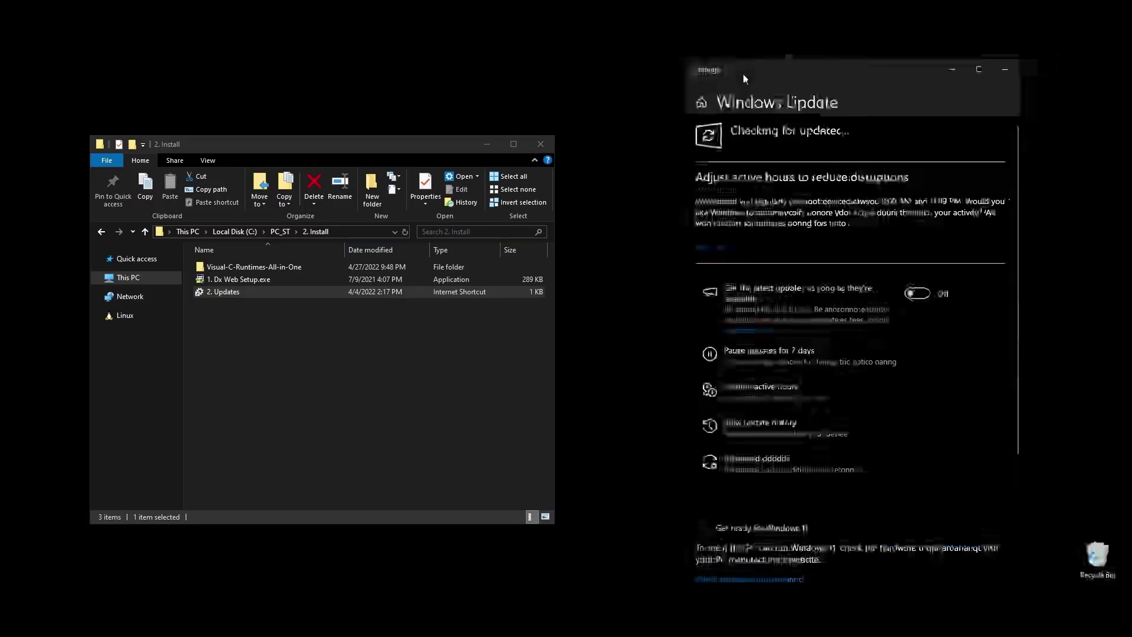
Run install_all.bat from the Visual-C-Runtimes-All-in-One folder to install the Visual C++ runtimes
double_click(269, 265)
right_click(216, 271)
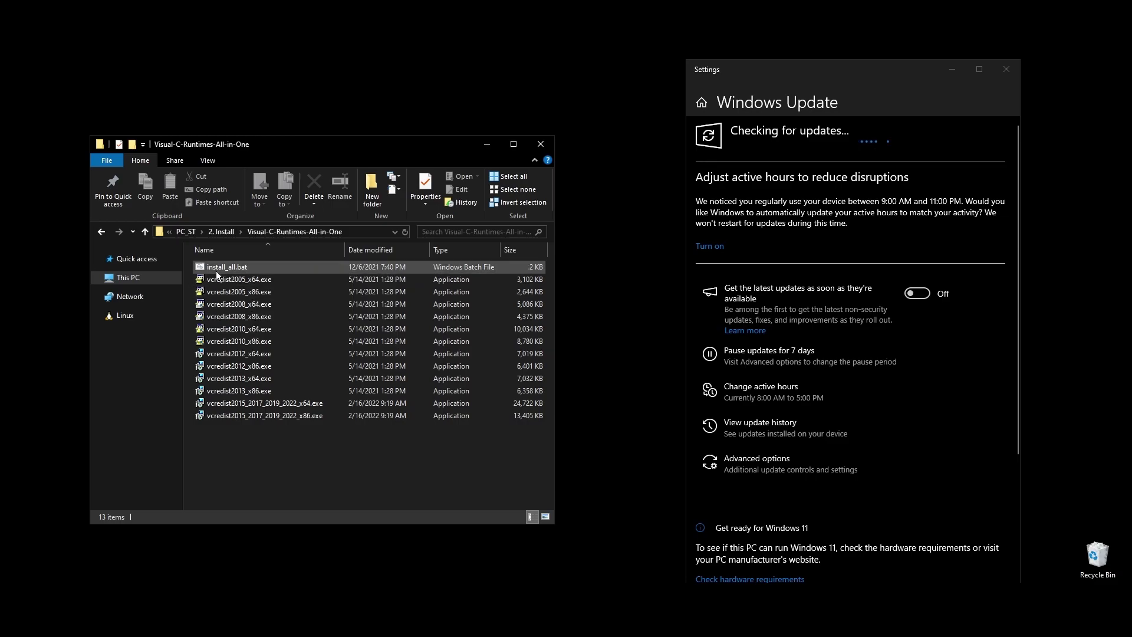
click(275, 318)
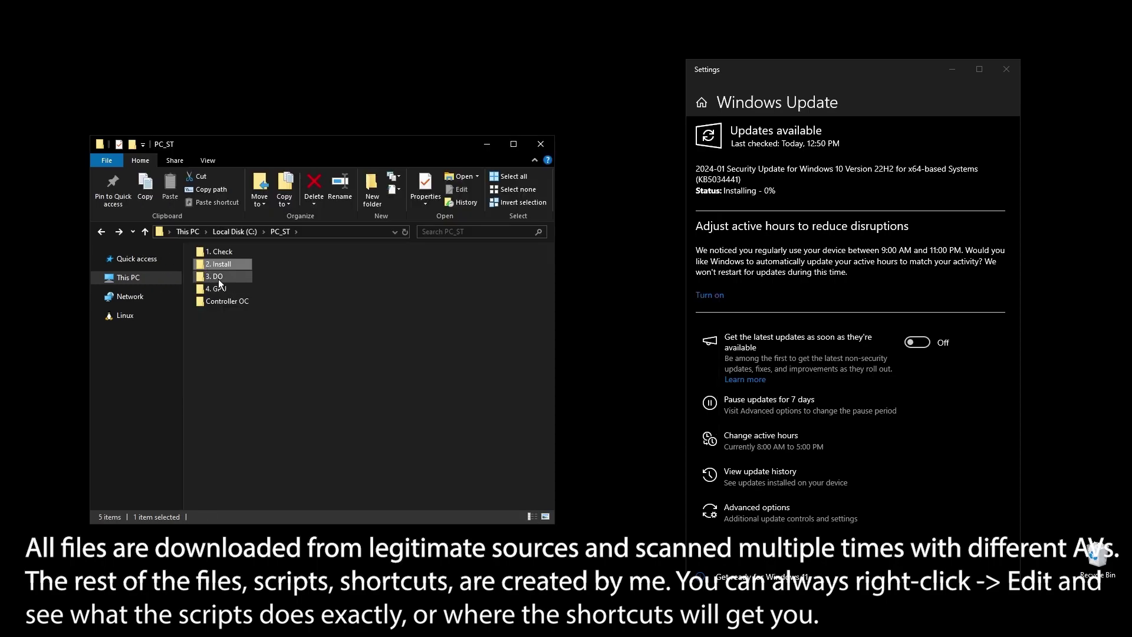
Run the 2. PP.cmd power plan script from the 3. DO folder and dismiss its console
double_click(218, 278)
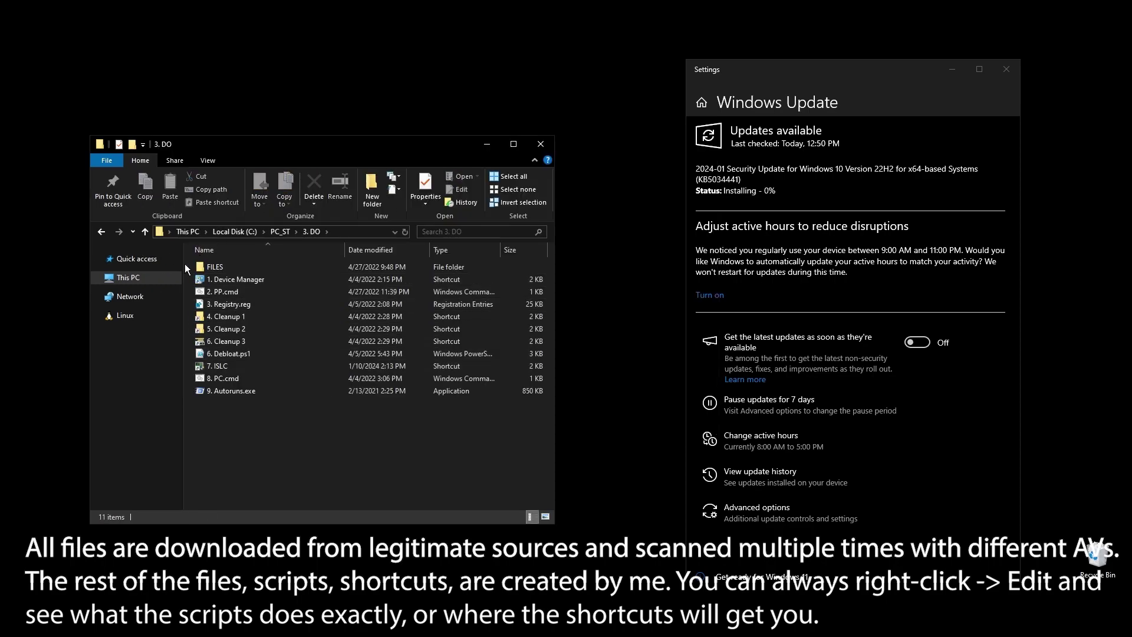
double_click(222, 292)
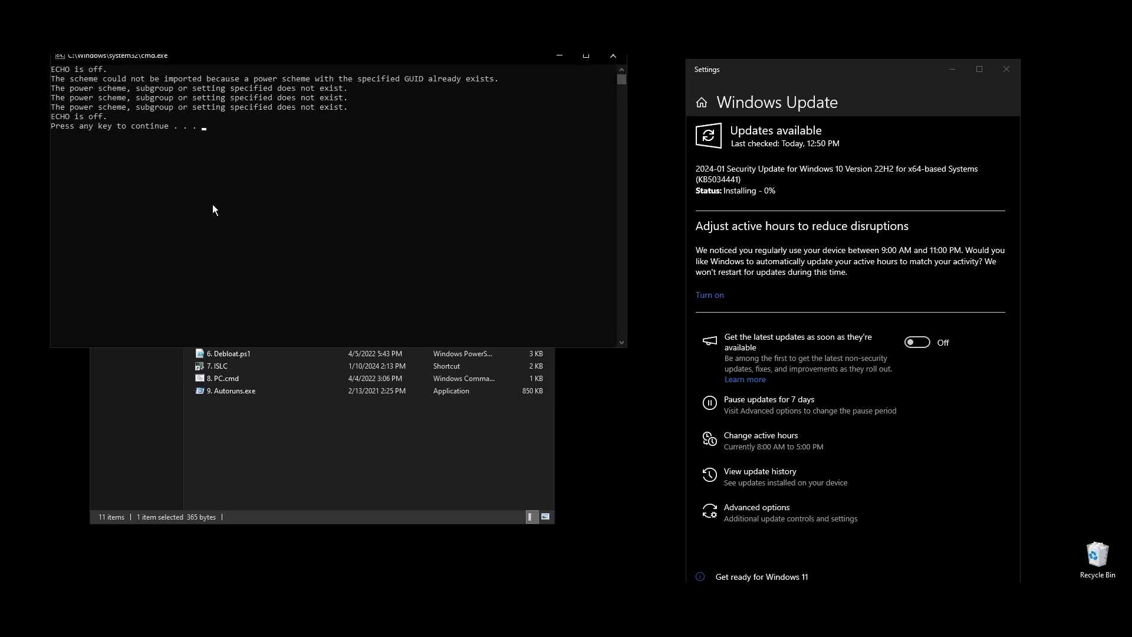
key(Return)
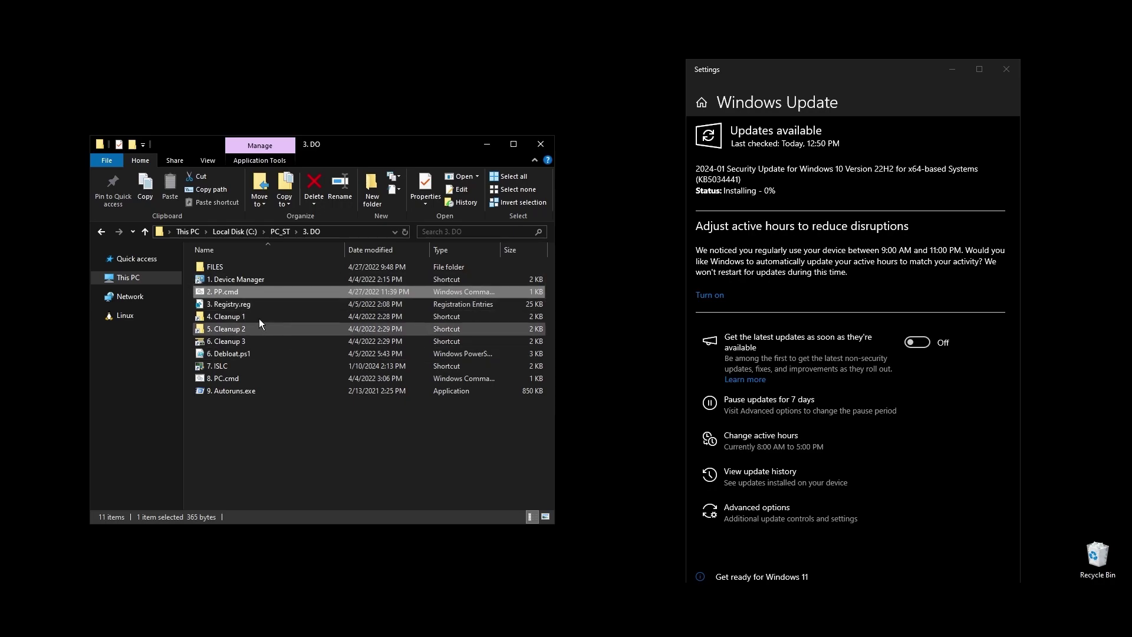
Review the contents of 3. Registry.reg in Notepad++
right_click(239, 303)
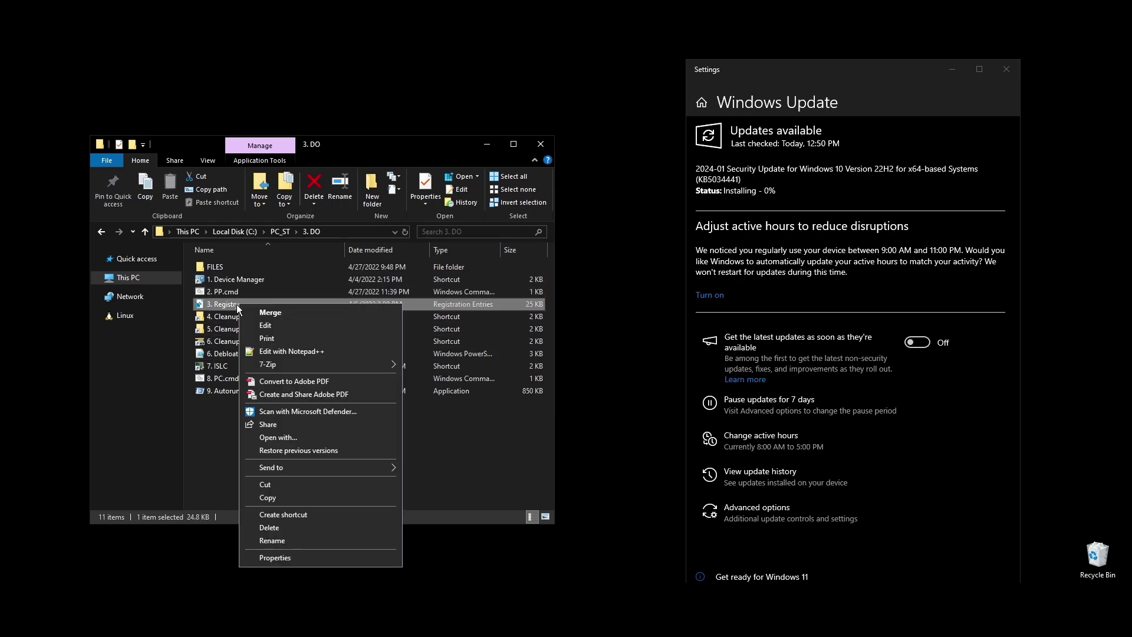
click(293, 349)
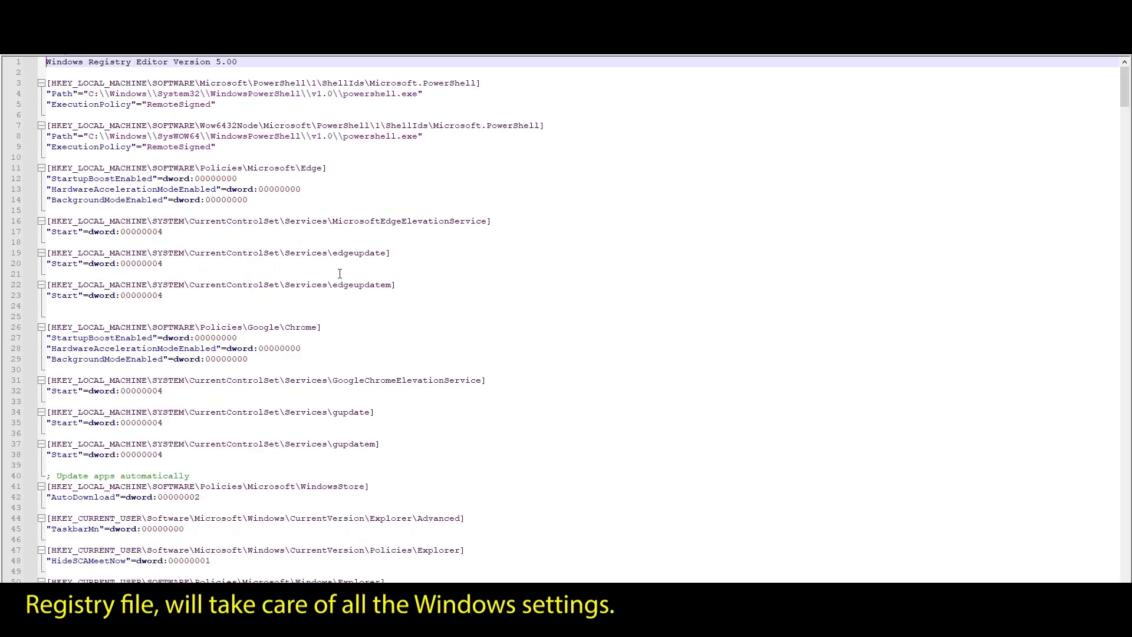
scroll(345, 276, down, 7)
drag(1123, 114, 1123, 59)
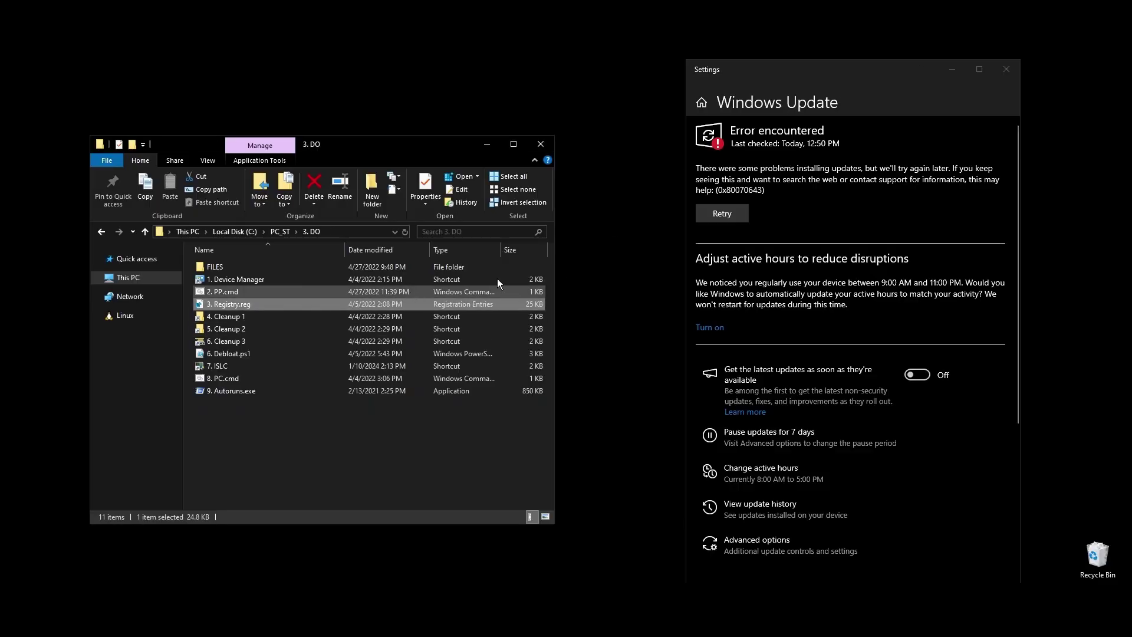
Close Windows Update and merge 3. Registry.reg into the Windows registry
click(1006, 69)
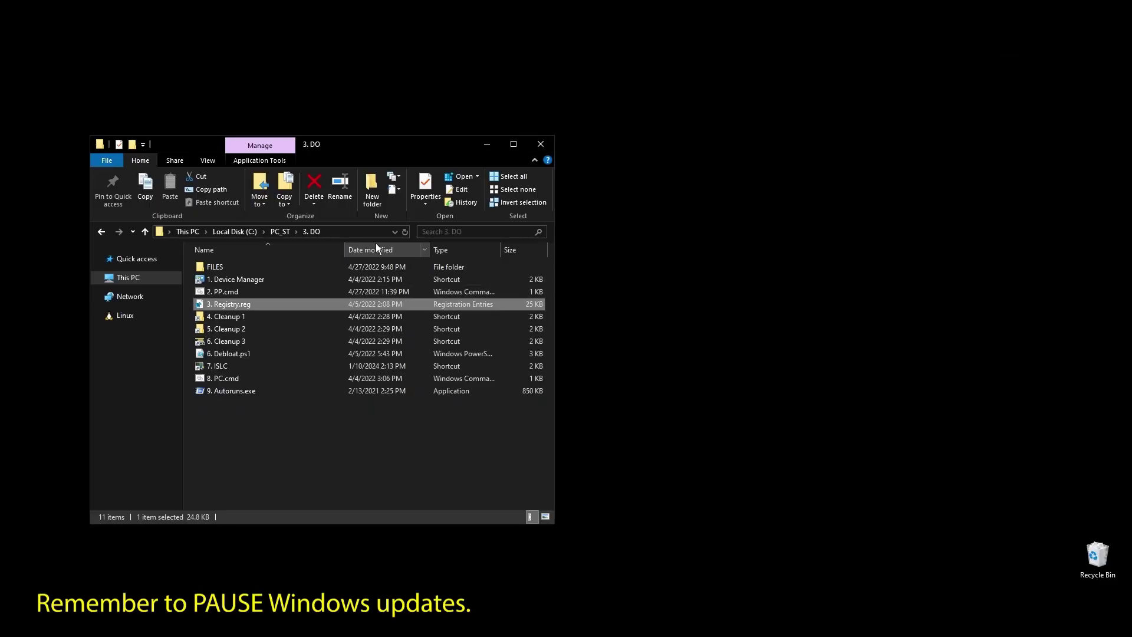
drag(380, 150, 522, 122)
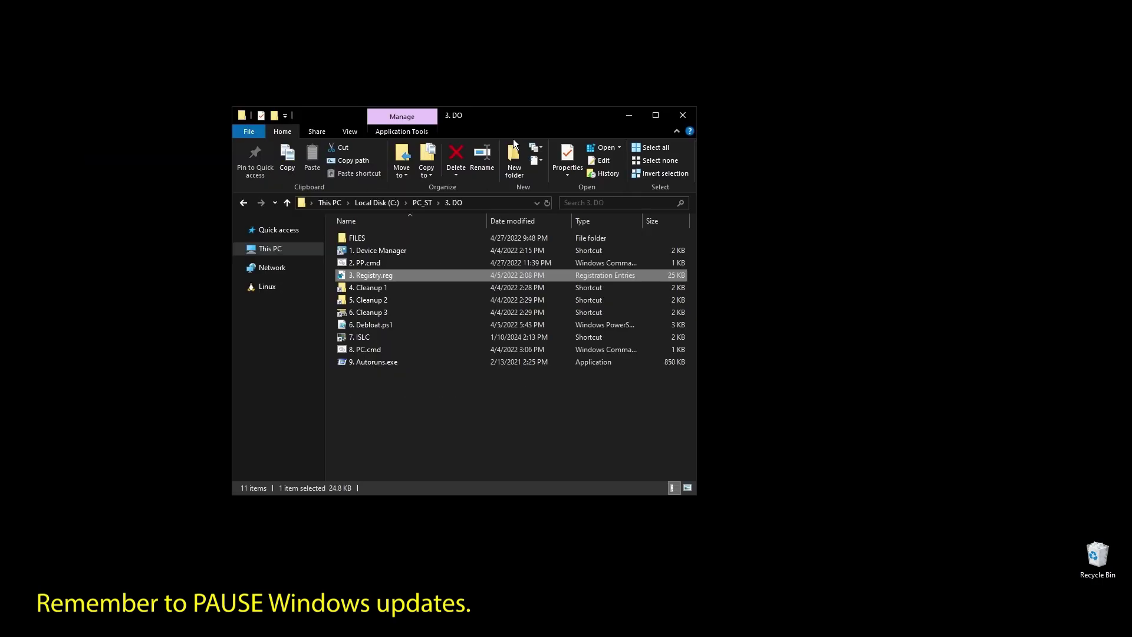
double_click(368, 278)
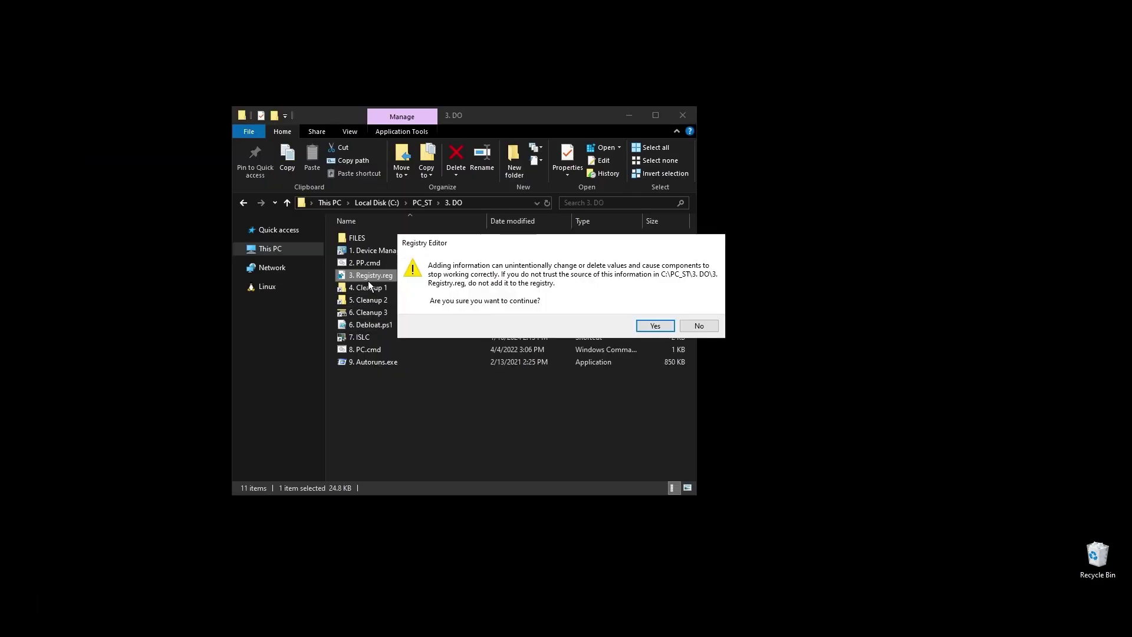
click(652, 324)
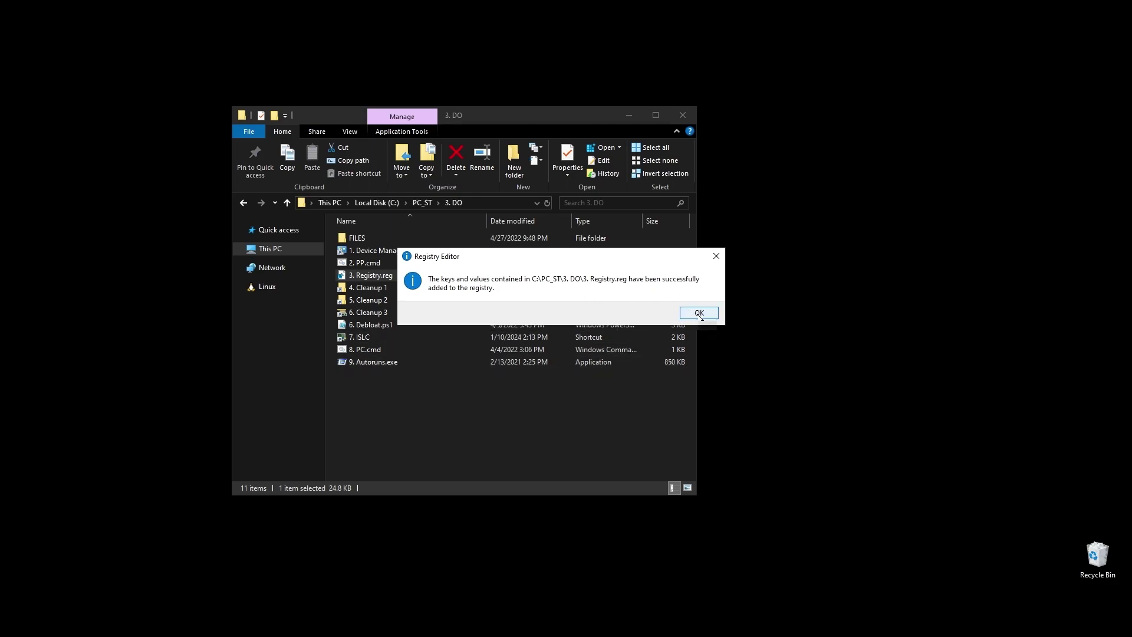
click(698, 313)
Delete everything in the user's AppData Local Temp folder, reached through the 4. Cleanup 1 shortcut
click(376, 289)
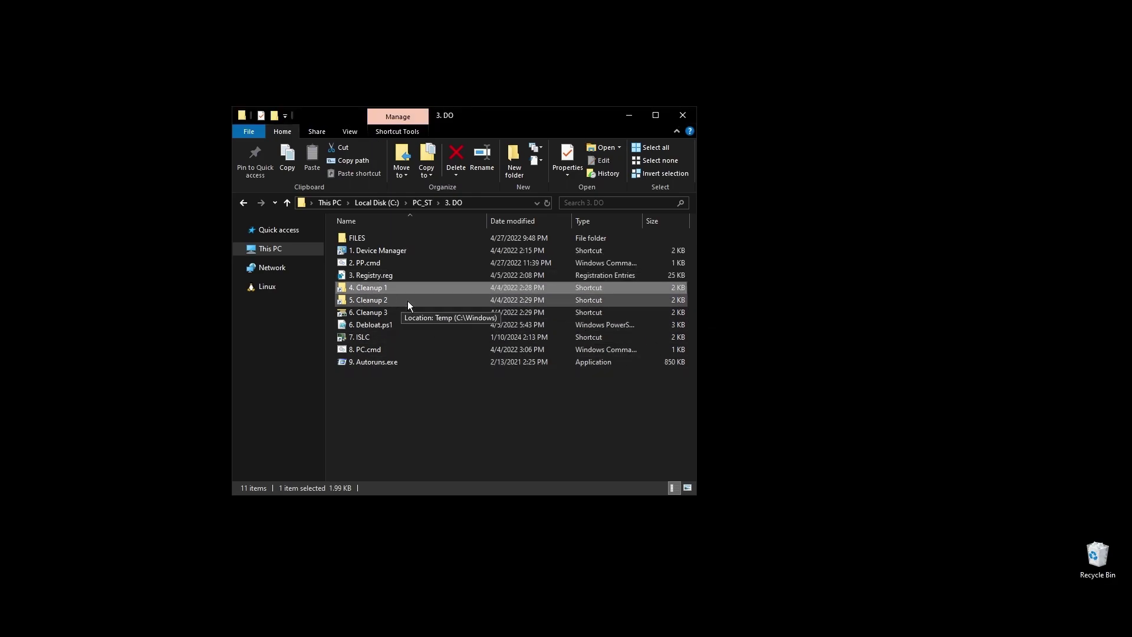
double_click(384, 290)
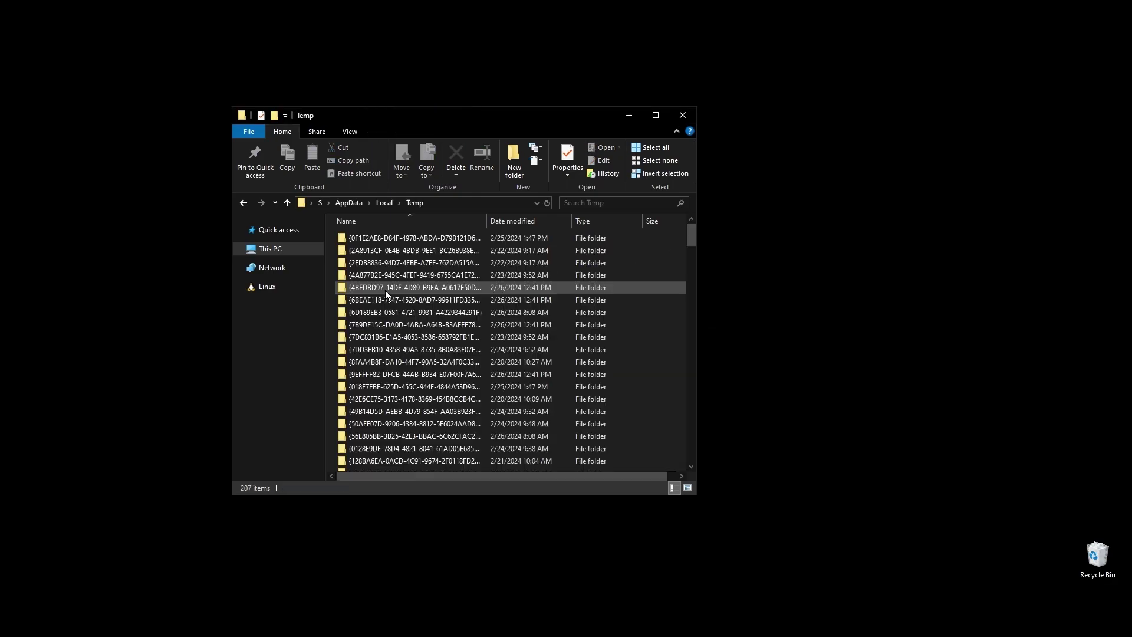
click(650, 323)
key(ctrl+a)
key(Delete)
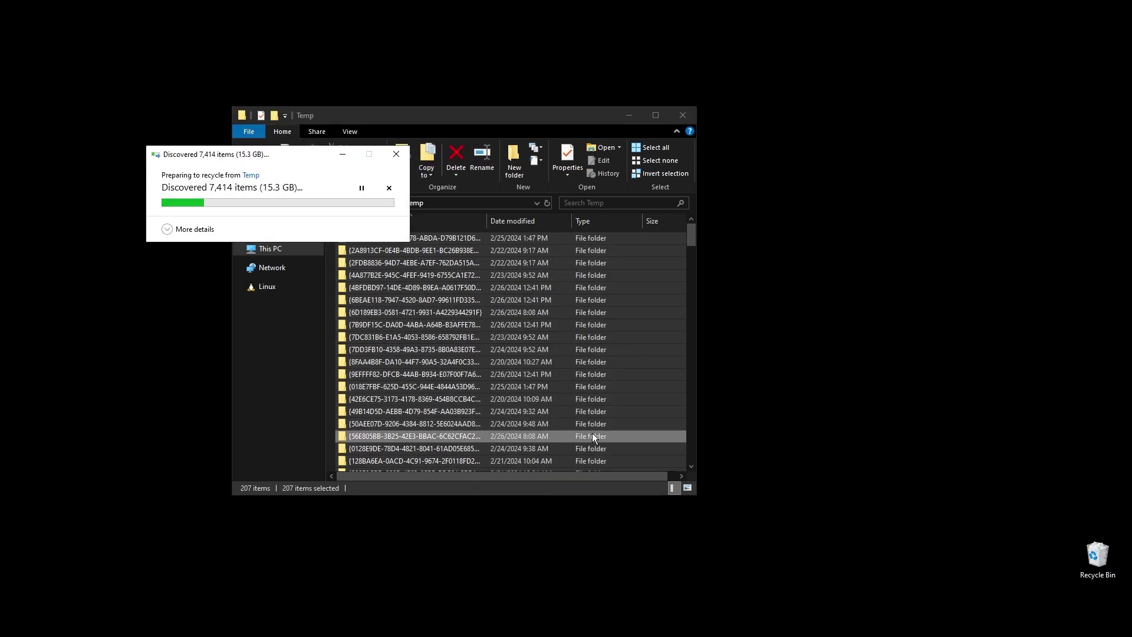
key(Return)
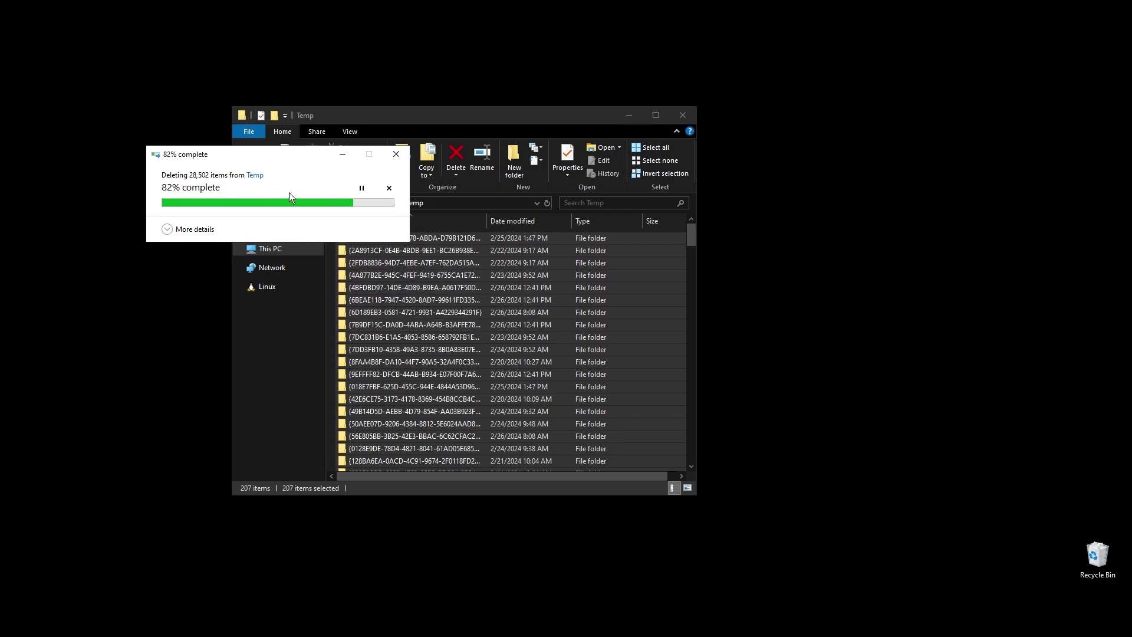
click(319, 276)
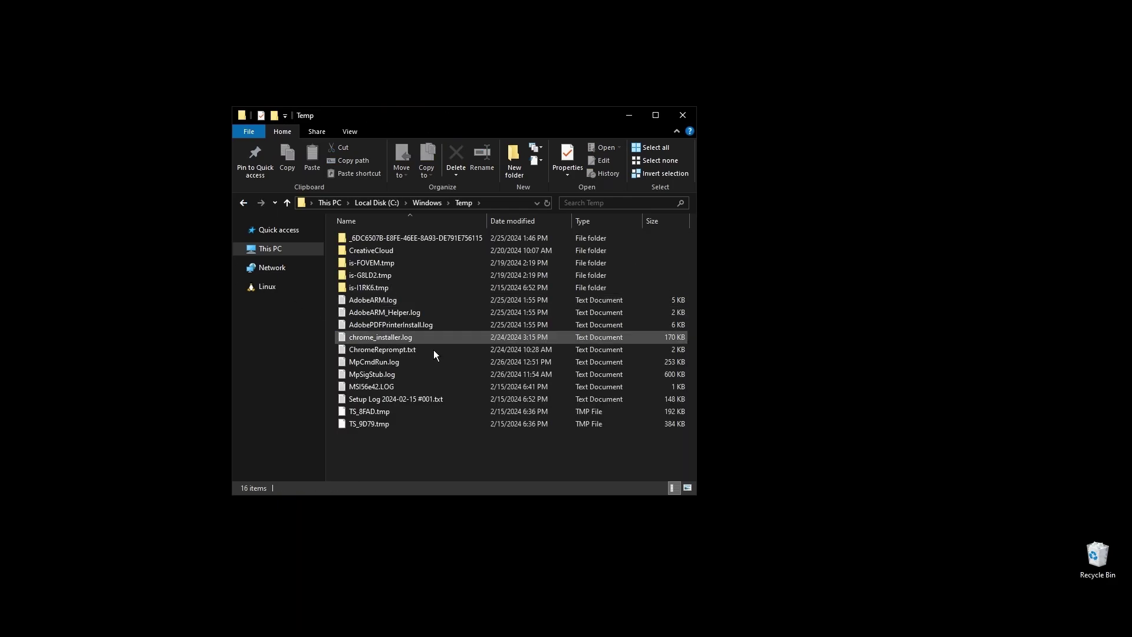
Delete the files and folders in C:\Windows\Temp
drag(462, 480, 413, 263)
key(Delete)
click(594, 253)
key(Delete)
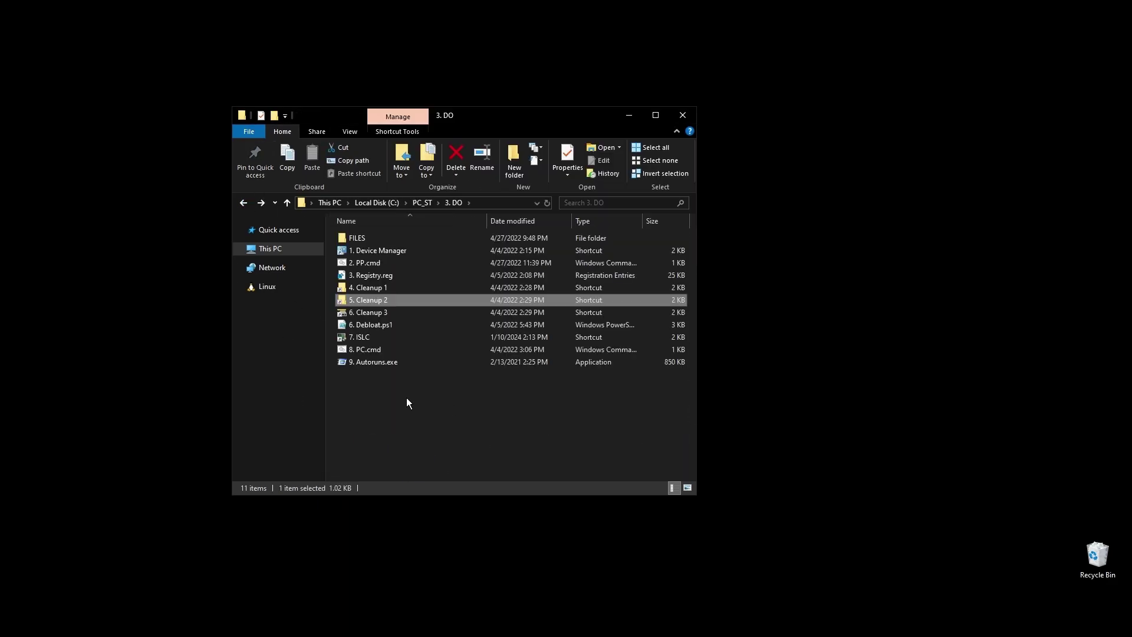
Run the 6. Cleanup 3 shortcut and permanently delete the checked Disk Cleanup file categories on drive C:
double_click(371, 312)
click(510, 335)
click(510, 334)
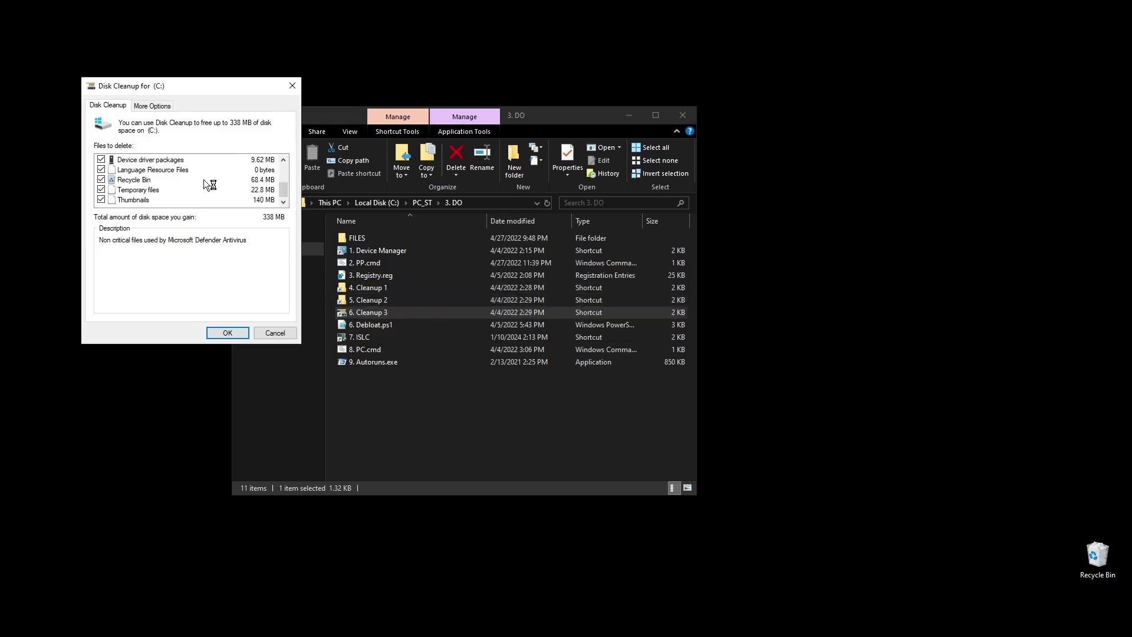
click(227, 332)
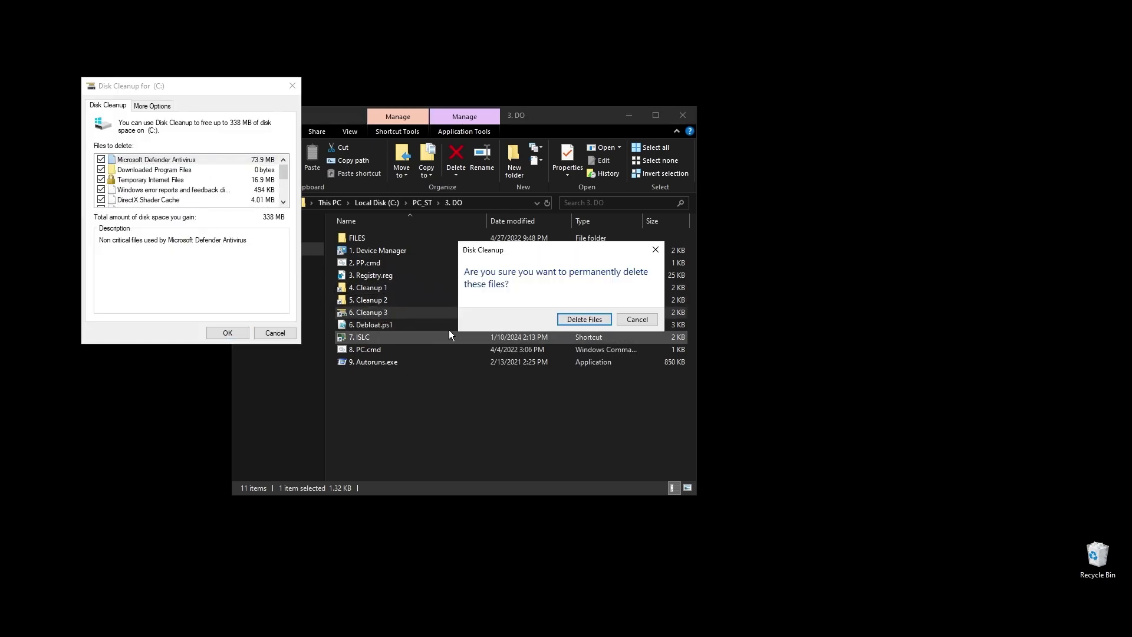
click(580, 322)
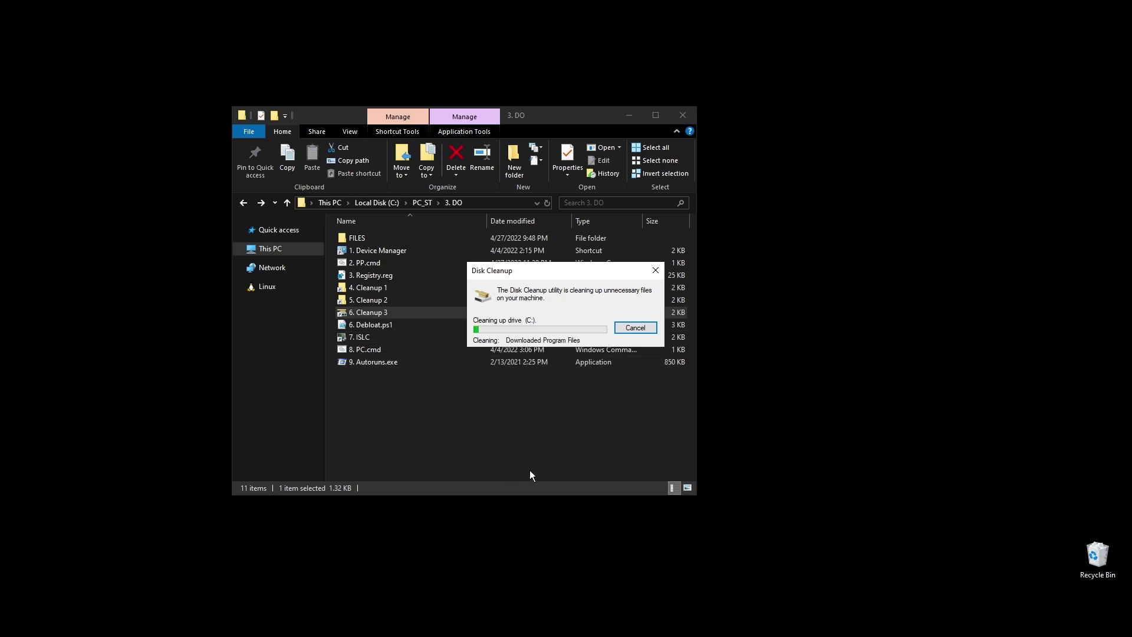
click(597, 431)
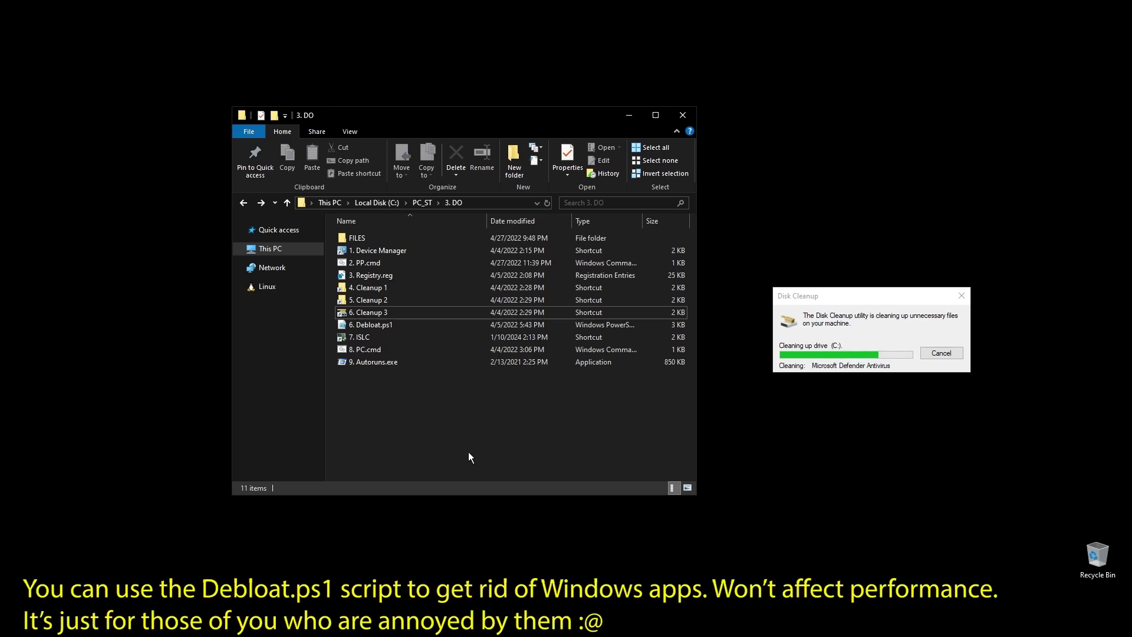
Launch 7. ISLC, stop its monitoring, set the wanted timer resolution to 0.50, and restart it, leaving the window minimized
click(359, 340)
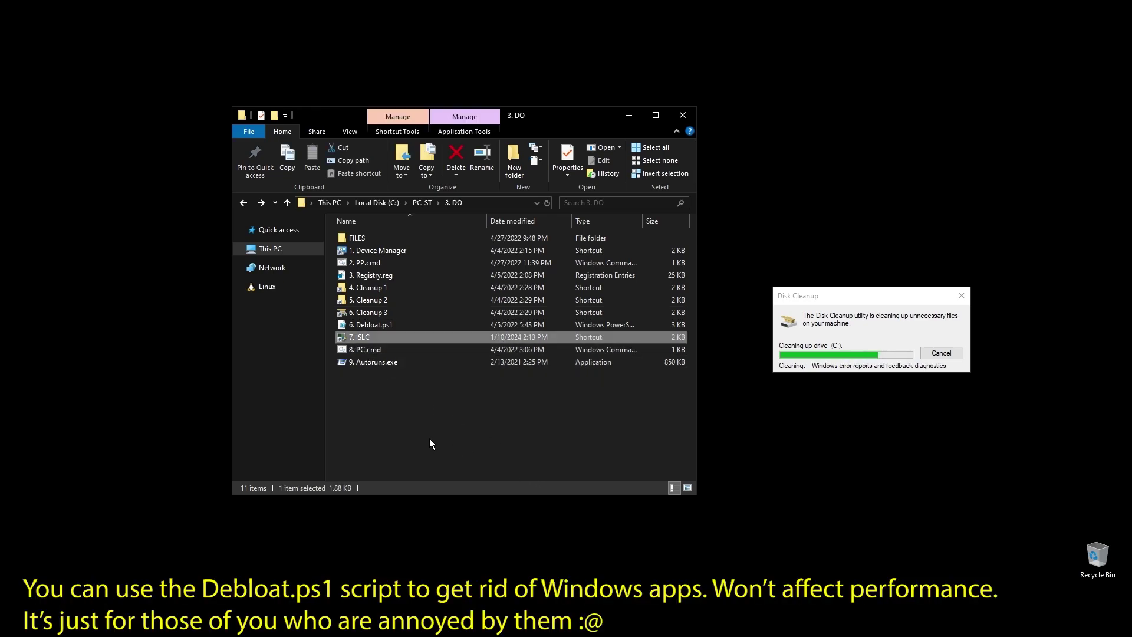
key(Return)
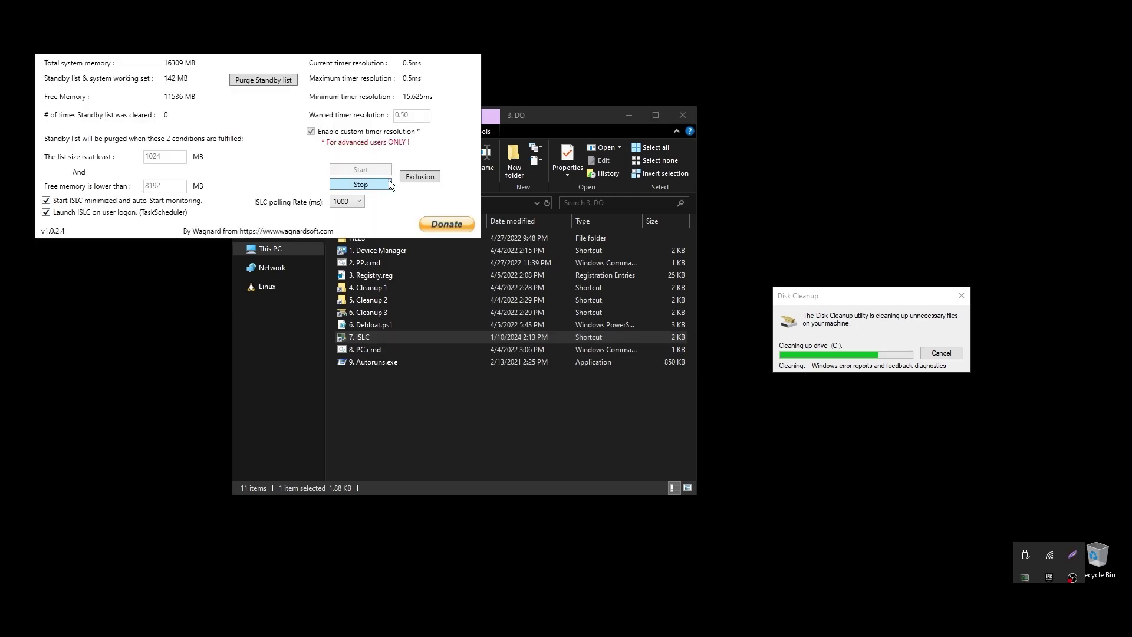
click(362, 186)
drag(409, 118, 371, 117)
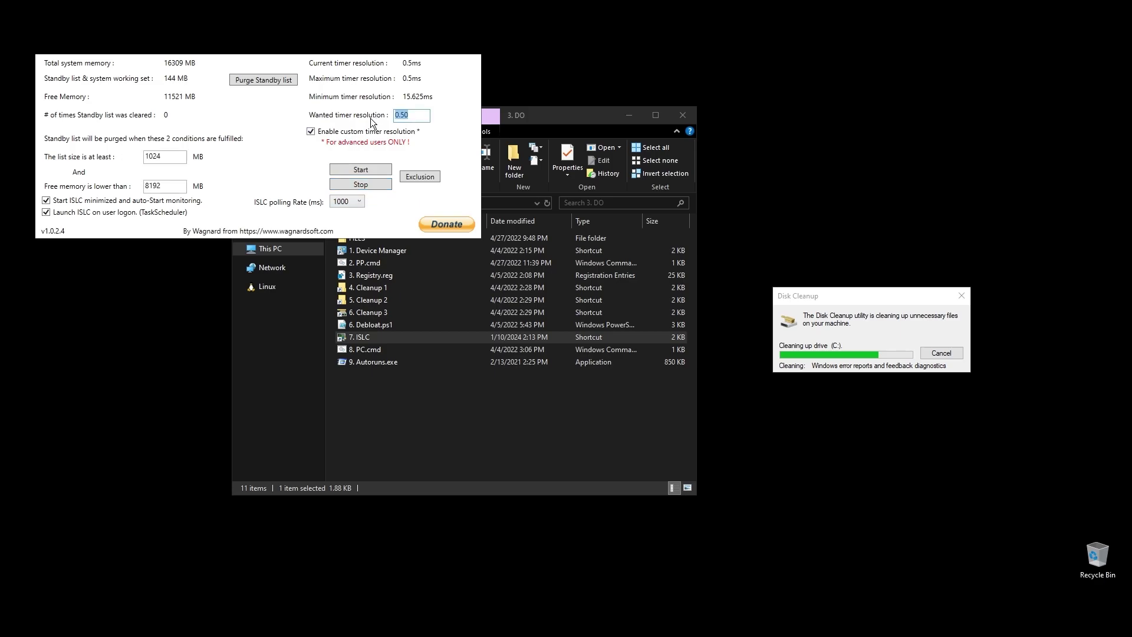
key(BackSpace)
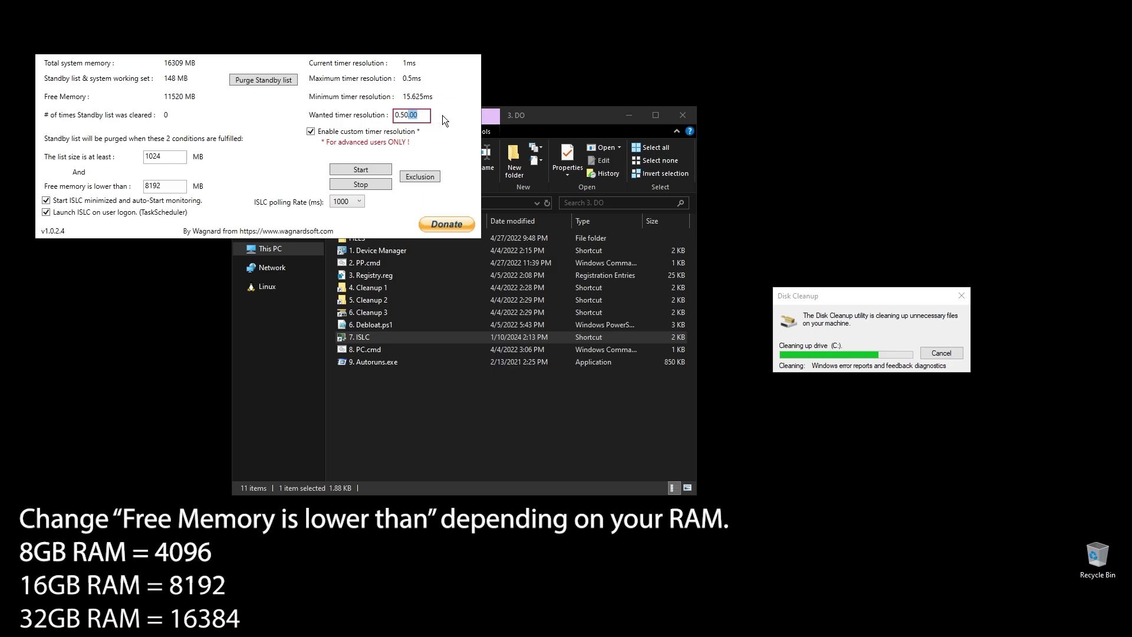
click(345, 167)
drag(330, 53, 657, 371)
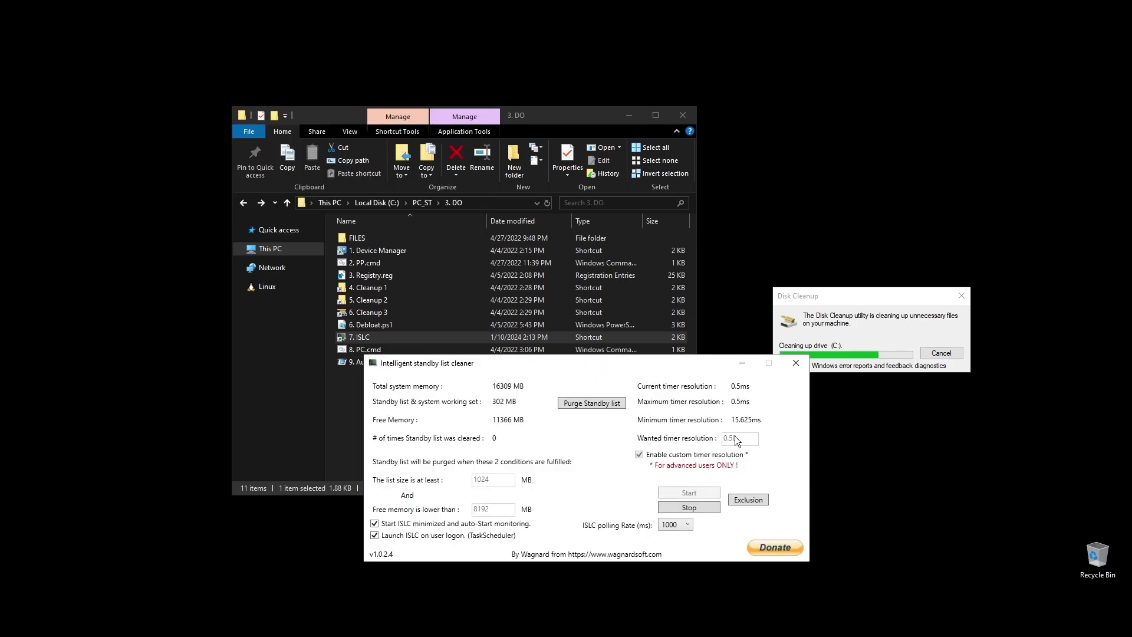
click(741, 363)
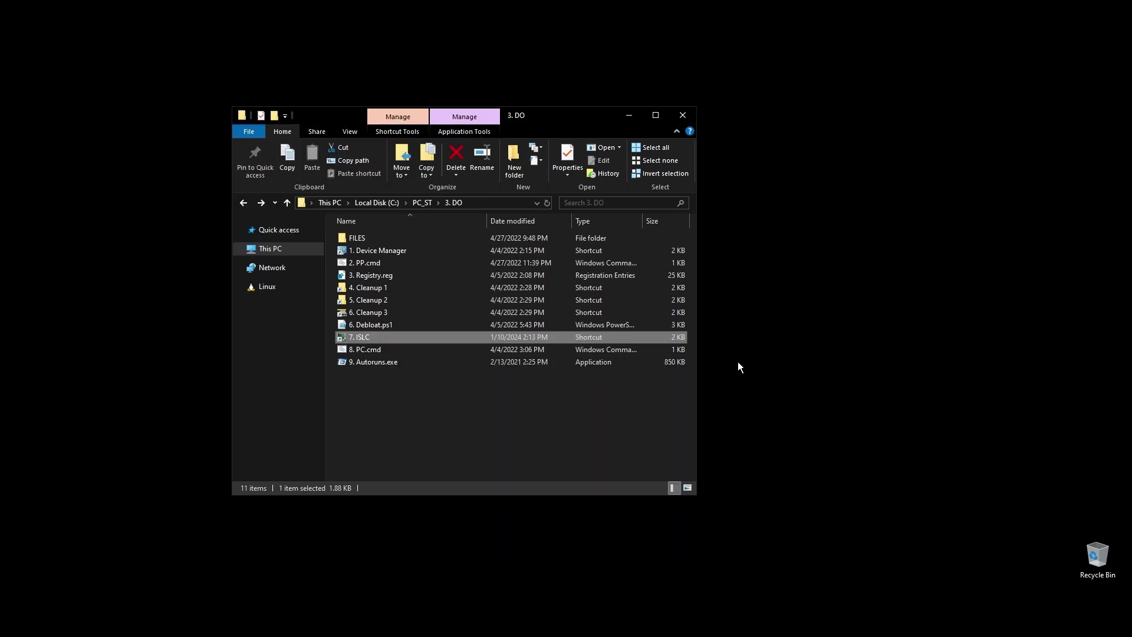
Run 8. PC.cmd as administrator and close its console once the commands have finished
right_click(367, 351)
click(433, 136)
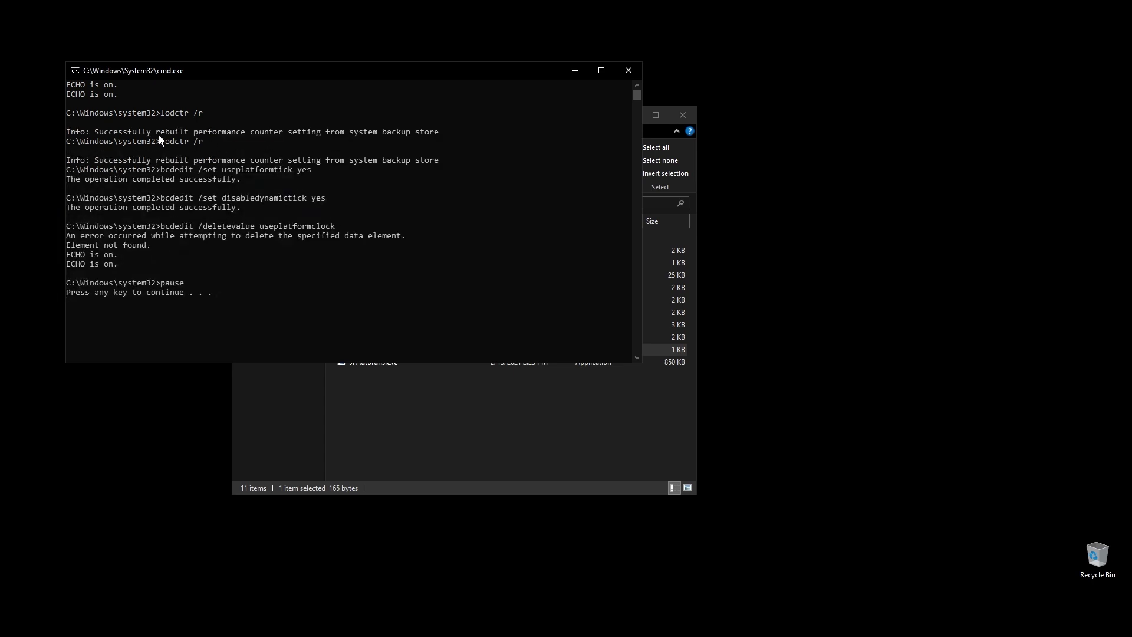
drag(96, 132, 284, 133)
key(Return)
key(Return)
Run 9. Autoruns.exe and disable the logon entries Adobe CCXProcess, Adobe Creative Cloud, Lightshot and Razer AppEngine
click(372, 362)
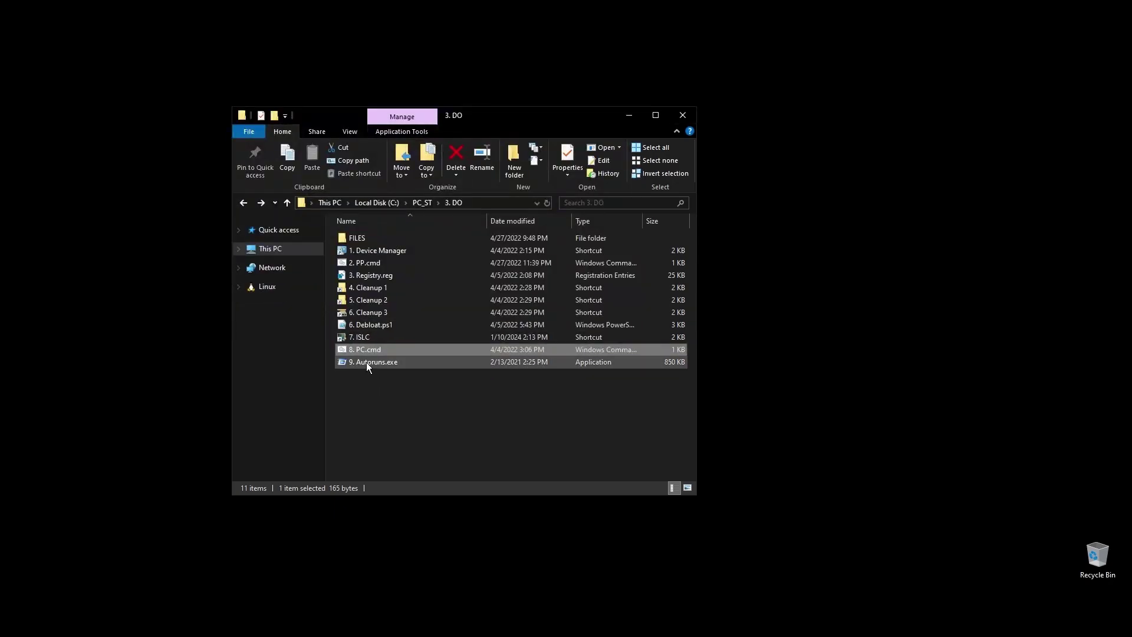
right_click(371, 361)
click(401, 384)
click(474, 232)
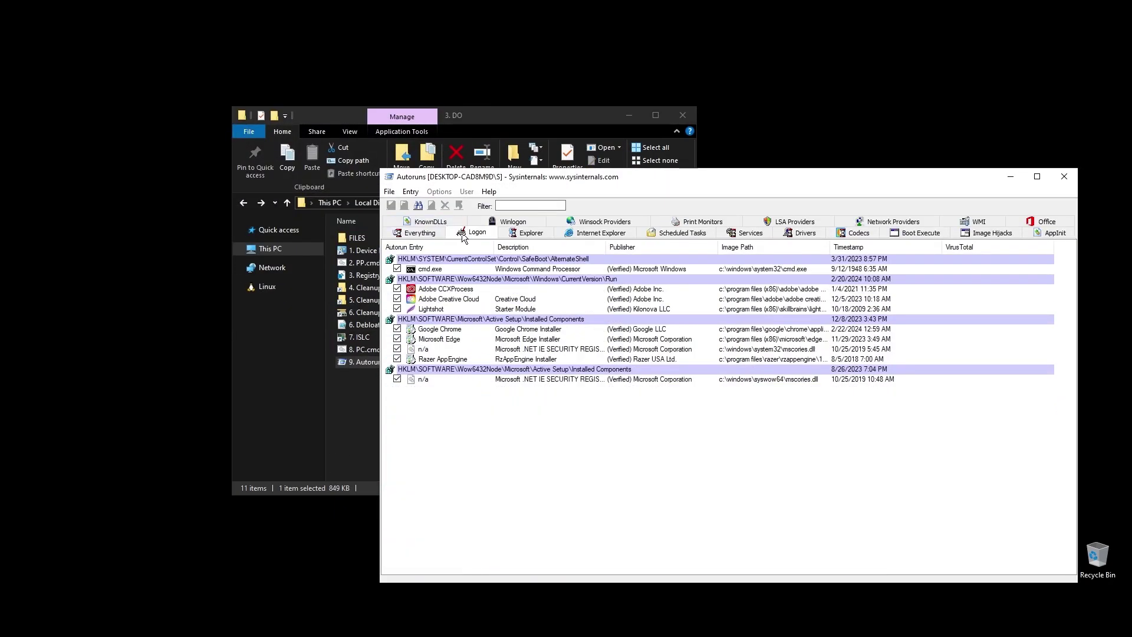
click(397, 289)
click(397, 299)
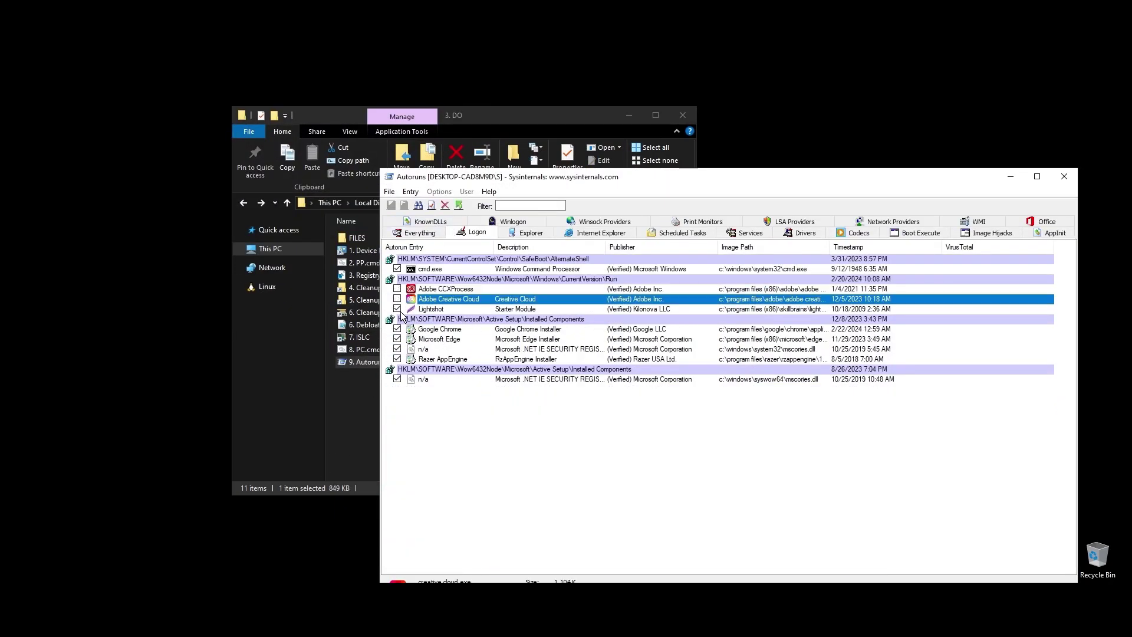
click(397, 309)
click(397, 359)
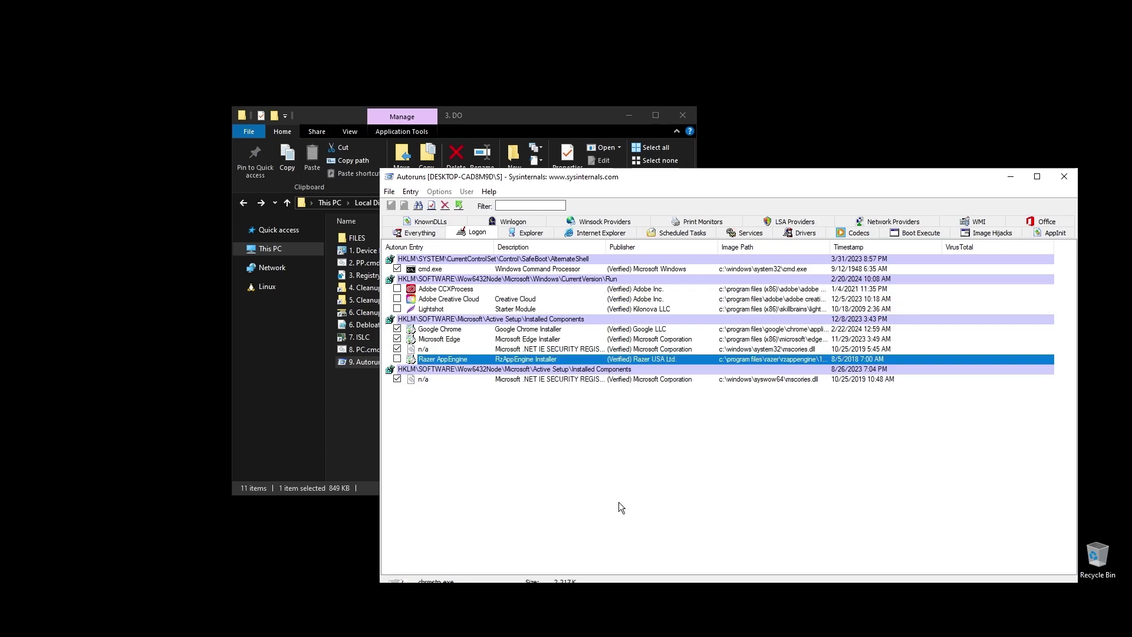
Disable the AnyDesk, nordvpn-service, NordUpdaterService and nordsec-threatprotection services in Autoruns
click(631, 232)
click(655, 232)
click(744, 233)
drag(709, 177, 684, 123)
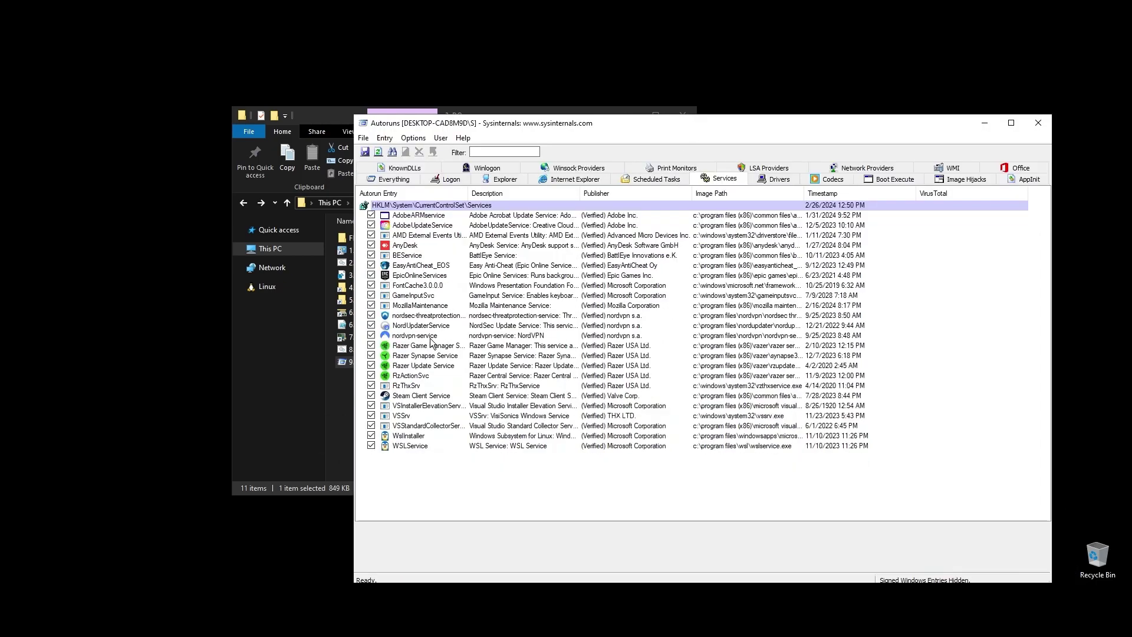
click(372, 245)
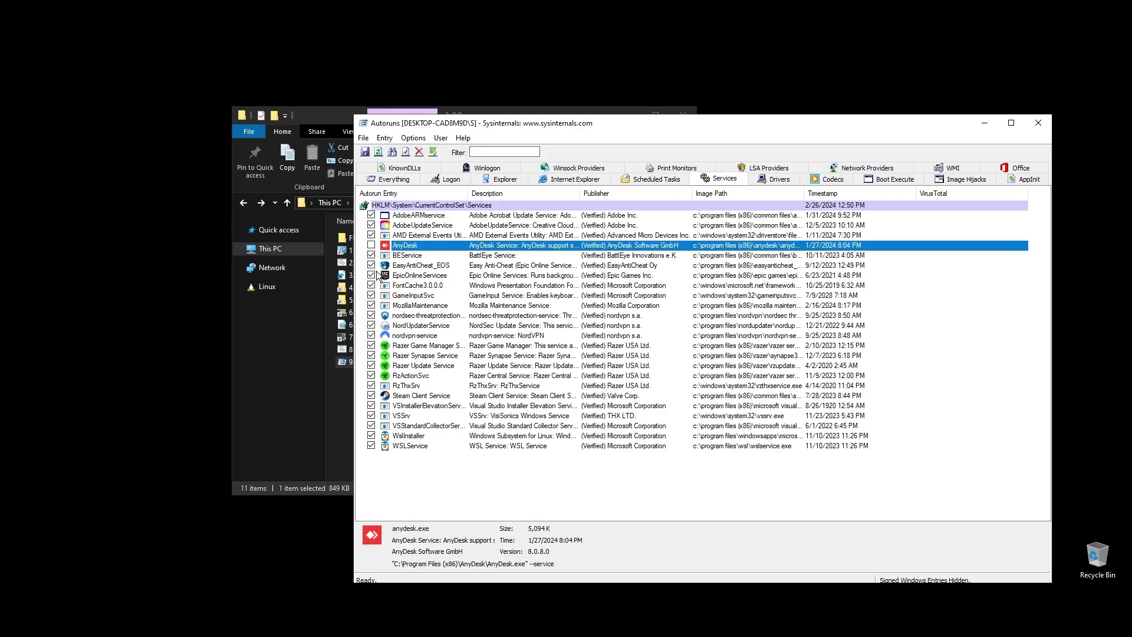
click(371, 335)
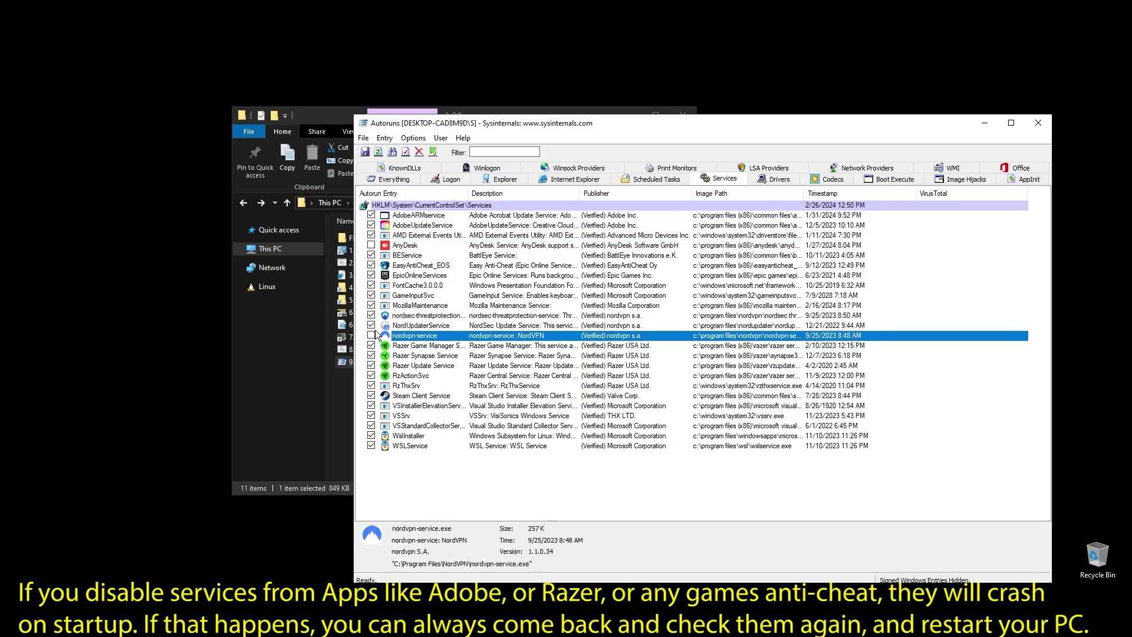
click(372, 325)
click(372, 315)
Disable the Razer Game Manager, Synapse, Update, RzActionSvc, Steam Client, WSLService and WslInstaller services, and close Autoruns
click(371, 345)
click(372, 355)
click(371, 364)
click(371, 375)
click(371, 395)
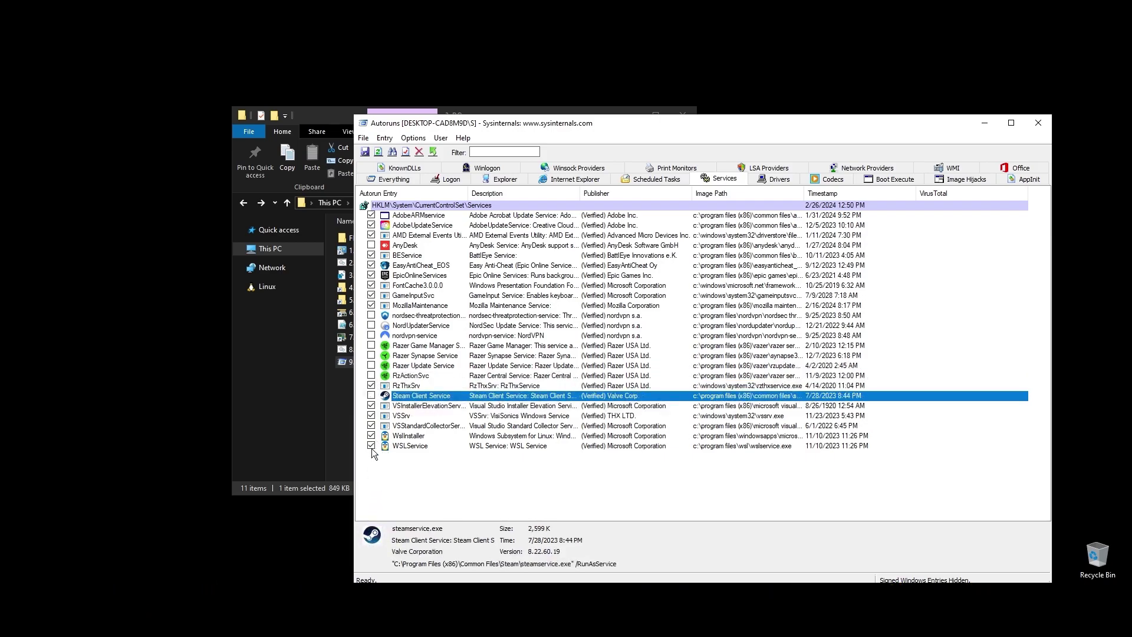
click(371, 445)
click(371, 435)
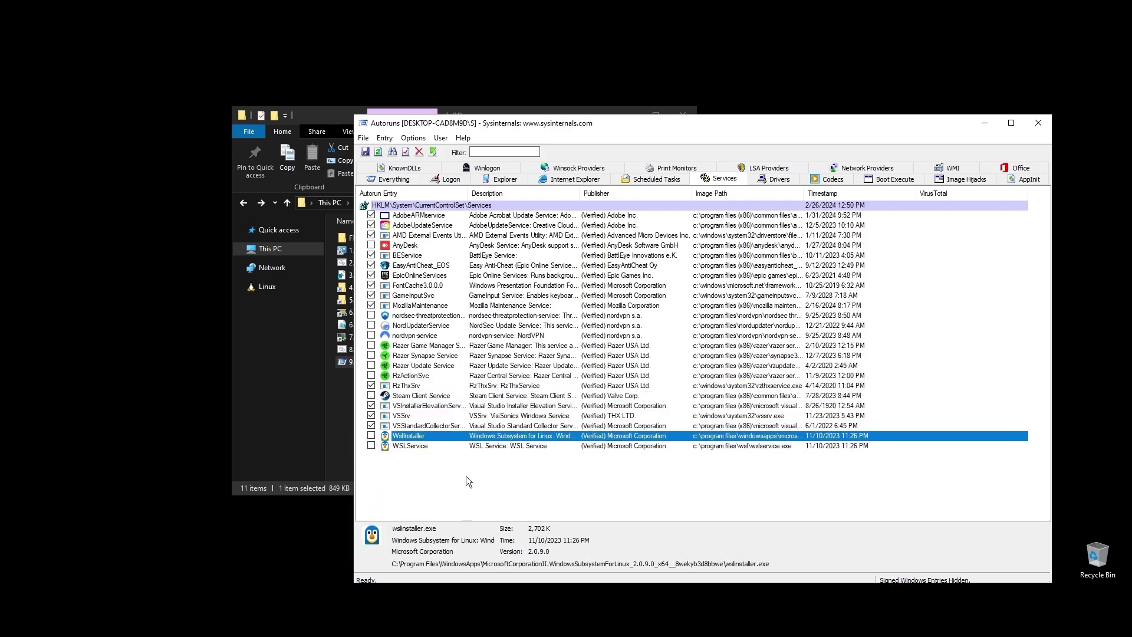
click(547, 475)
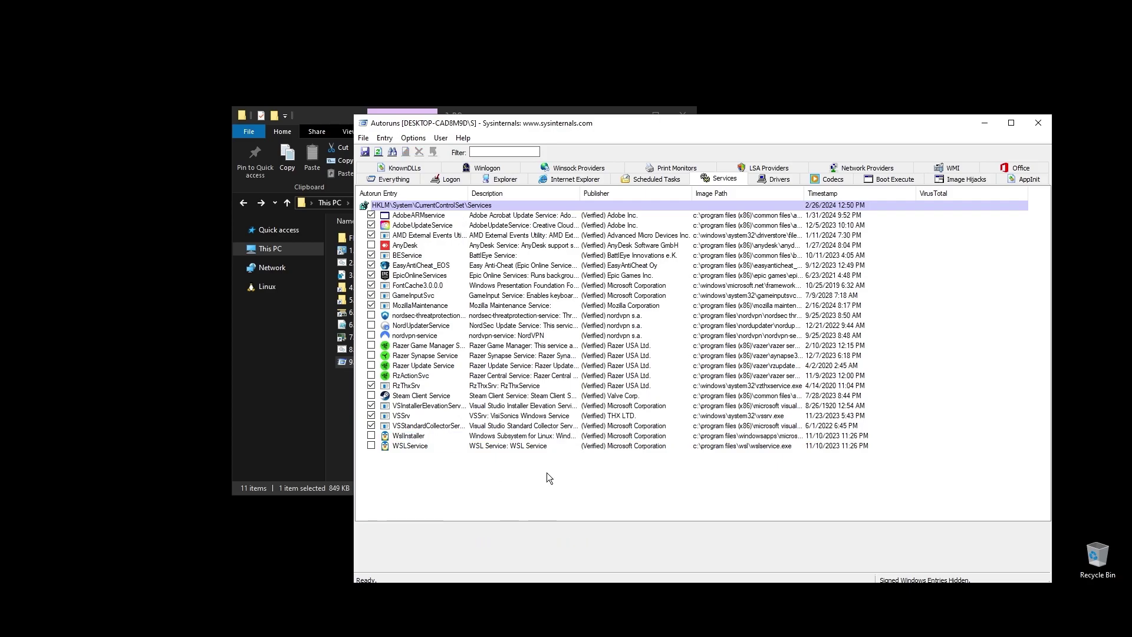
key(alt+F4)
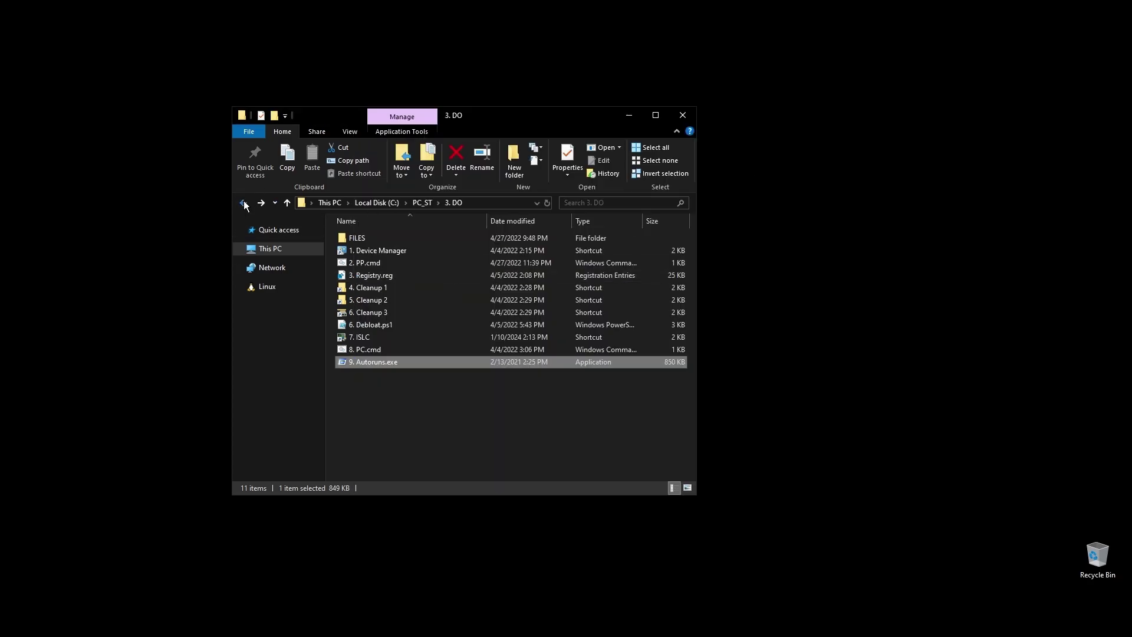
Run Display Driver Uninstaller.exe as administrator from PC_ST\4. GPU\DDU and decline its update offer
click(243, 204)
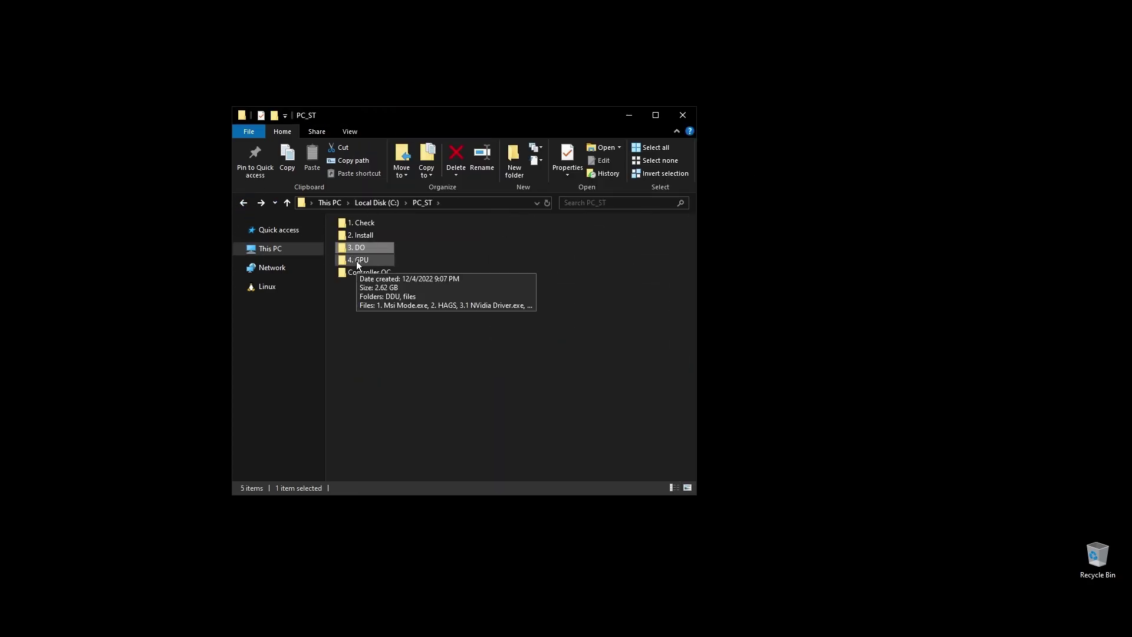
click(413, 388)
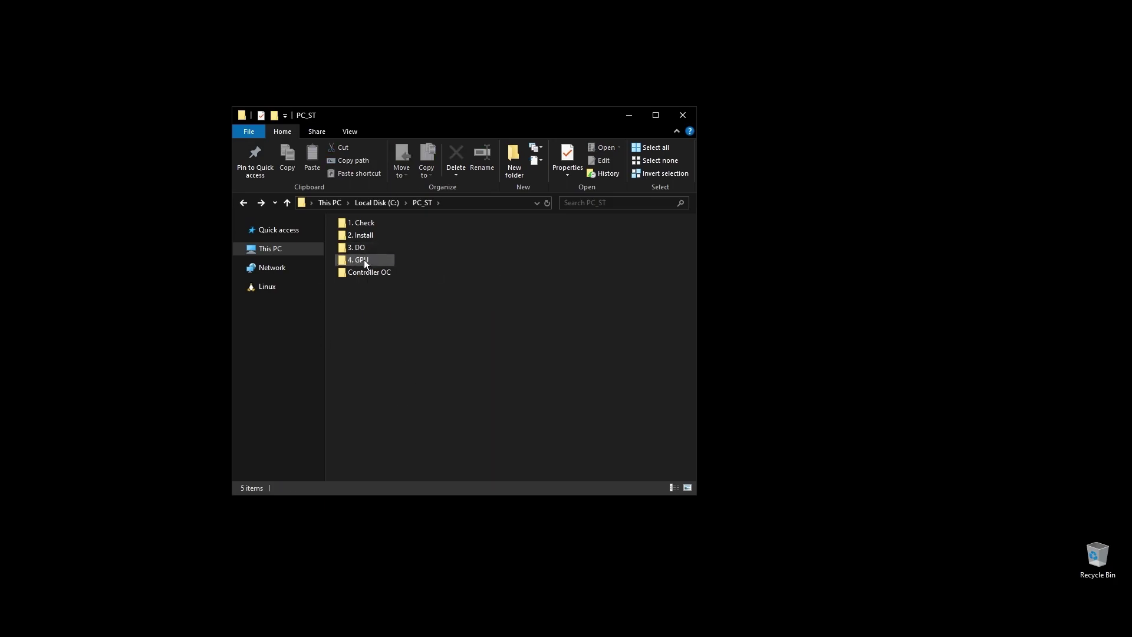
double_click(363, 259)
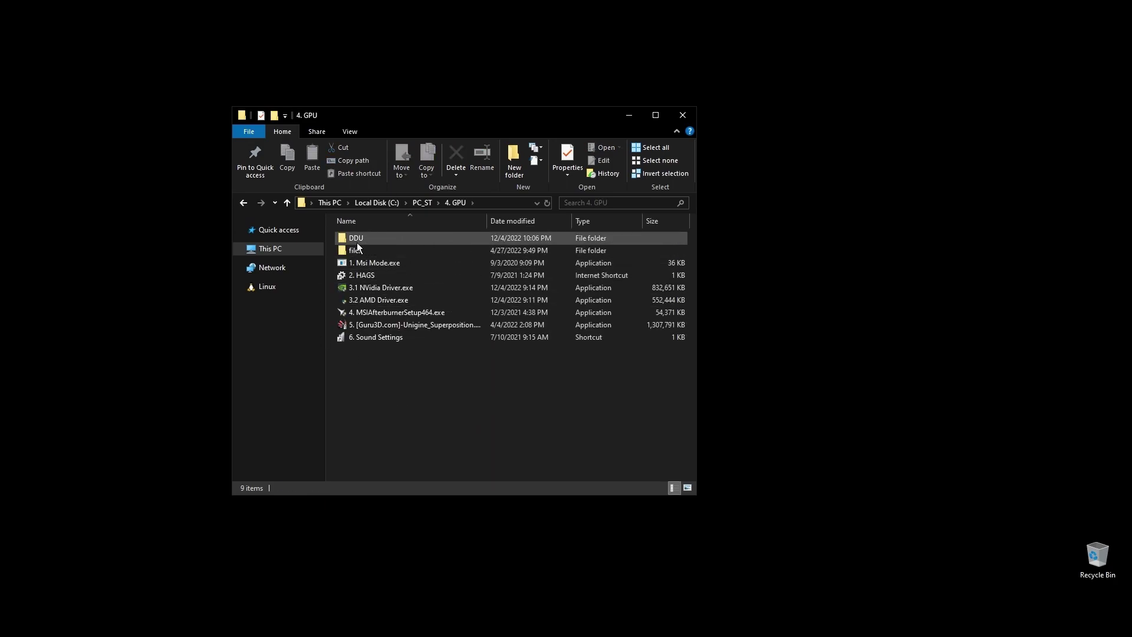
double_click(376, 237)
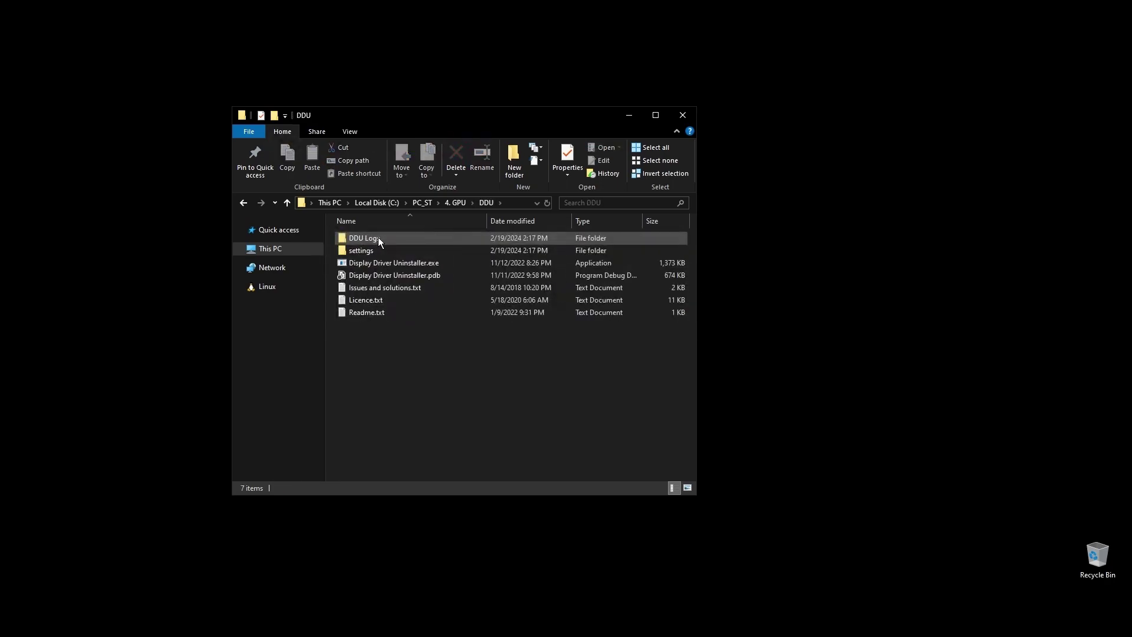
right_click(381, 265)
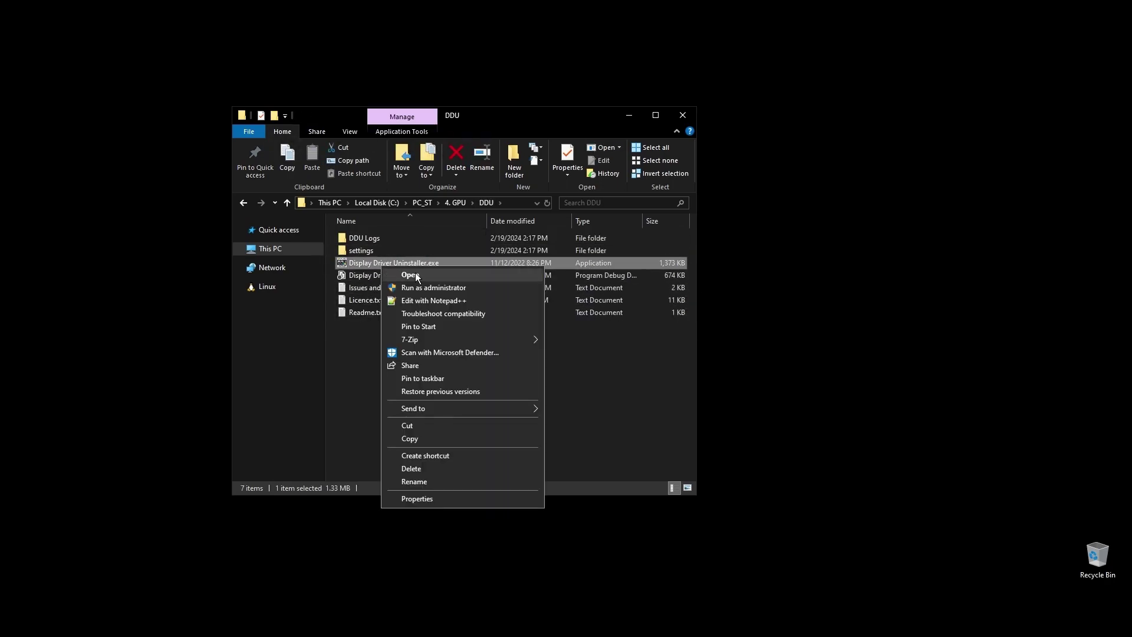
click(451, 288)
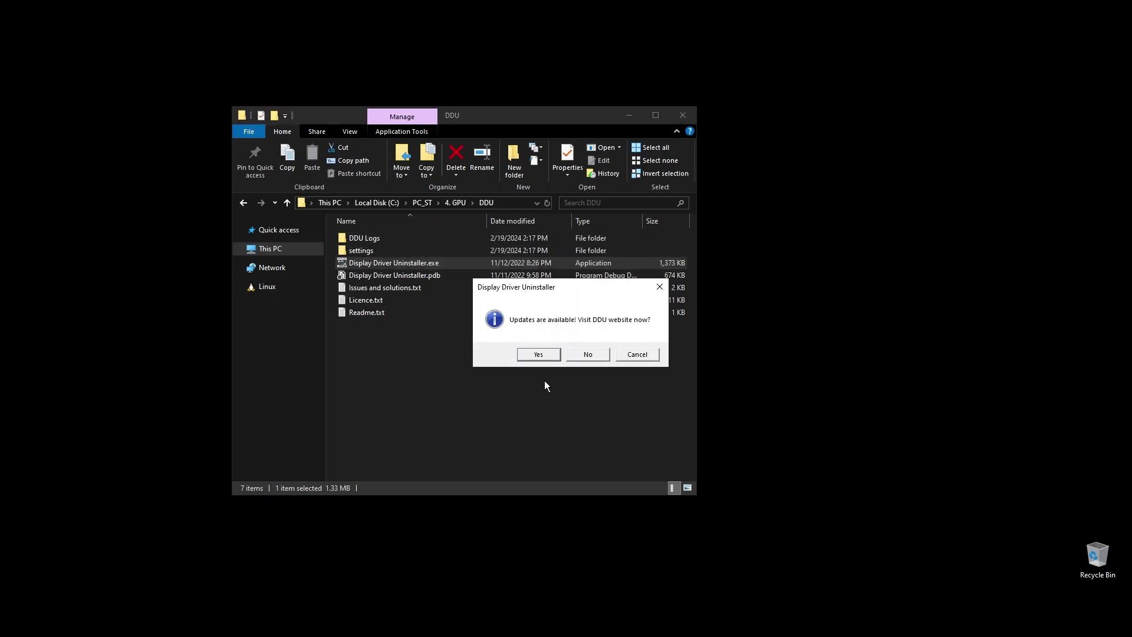
click(593, 355)
click(653, 358)
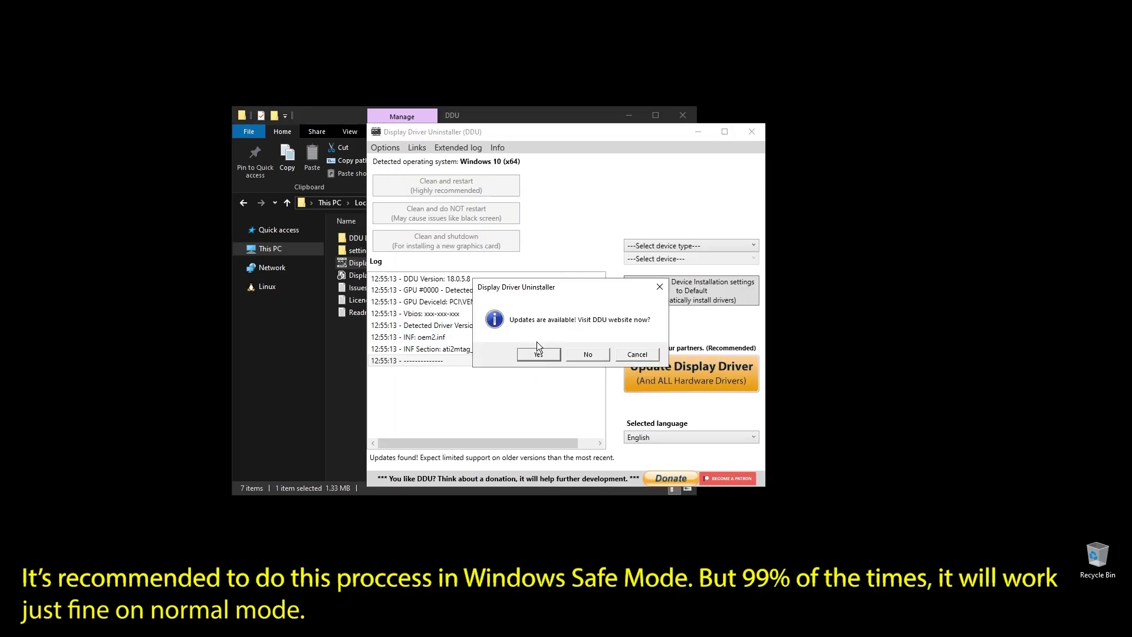
click(581, 355)
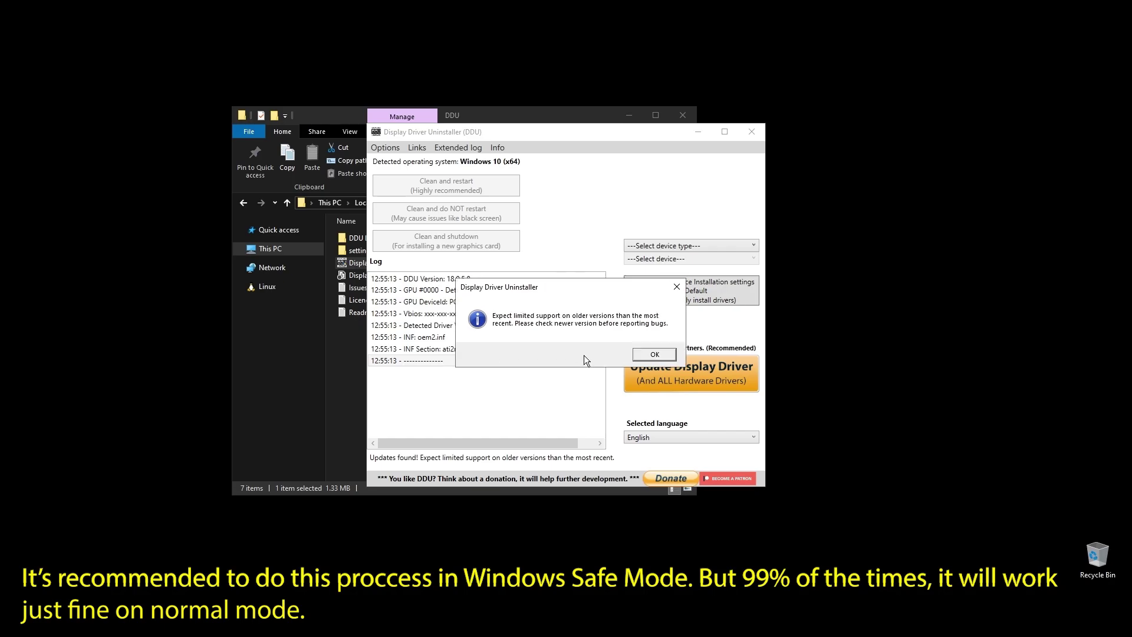
click(655, 355)
click(656, 355)
Select GPU as the device type in Display Driver Uninstaller, and close the program without cleaning
click(658, 245)
click(642, 282)
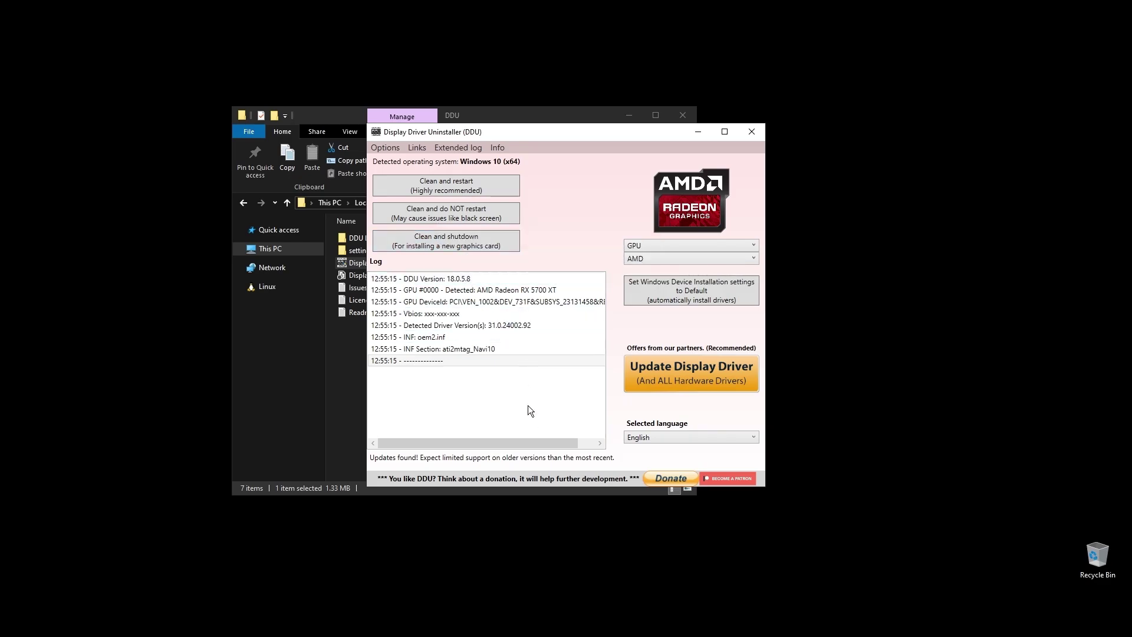
click(754, 131)
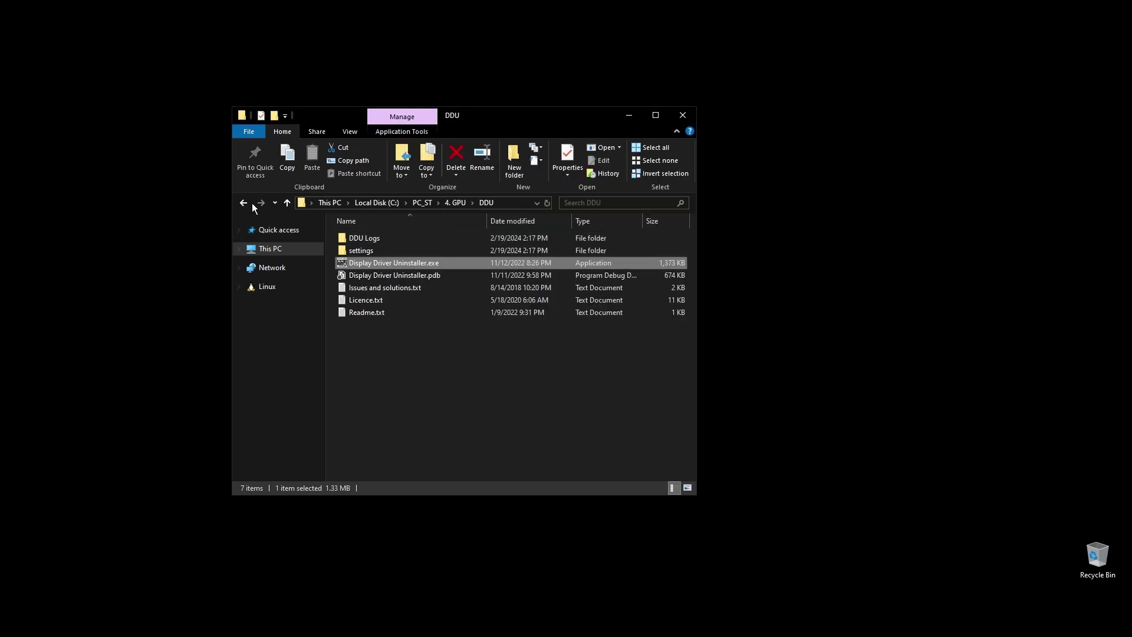
Return to the 4. GPU folder and select 3.1 NVidia Driver.exe
key(alt+Up)
click(401, 387)
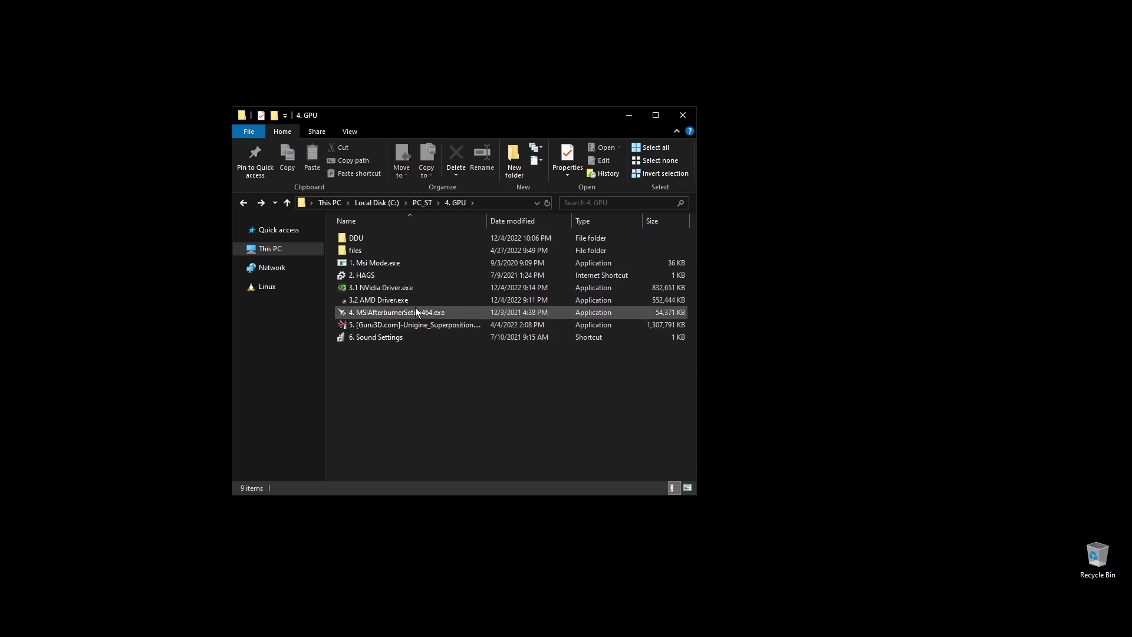
click(395, 290)
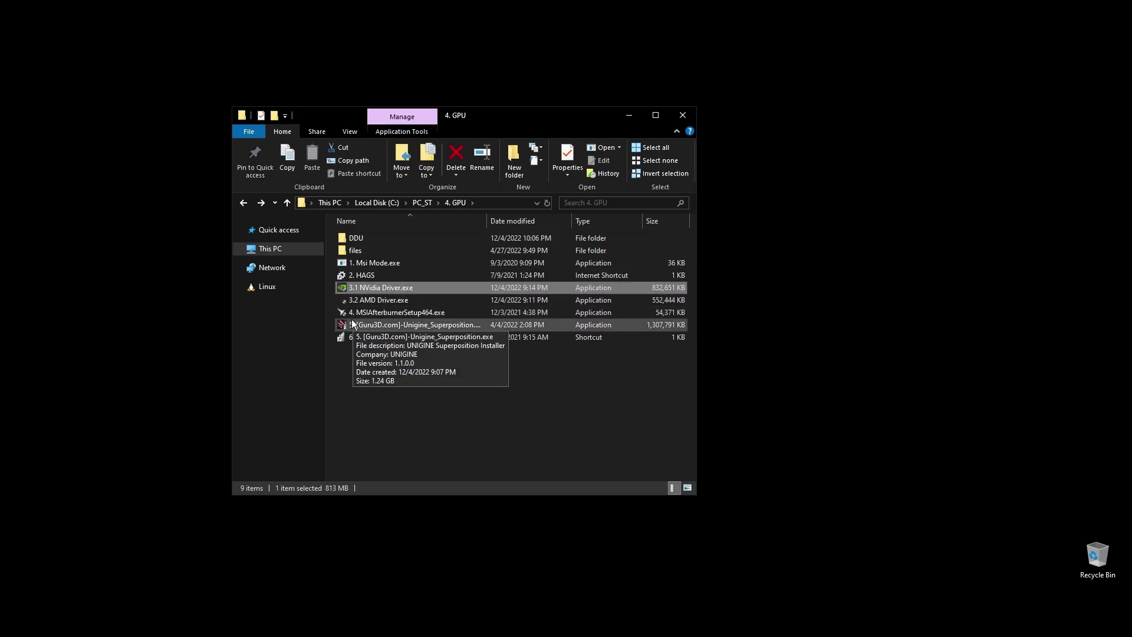
double_click(371, 288)
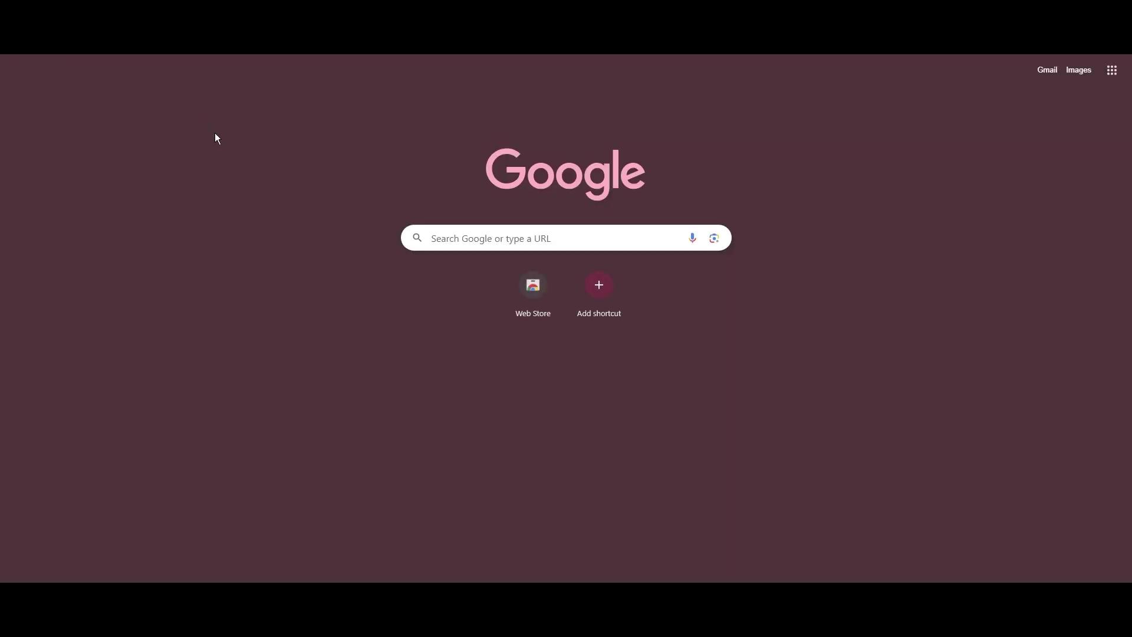
Search Google for amd drivers and open AMD's driver and support page
text(amd drivers)
key(Return)
click(638, 531)
click(203, 200)
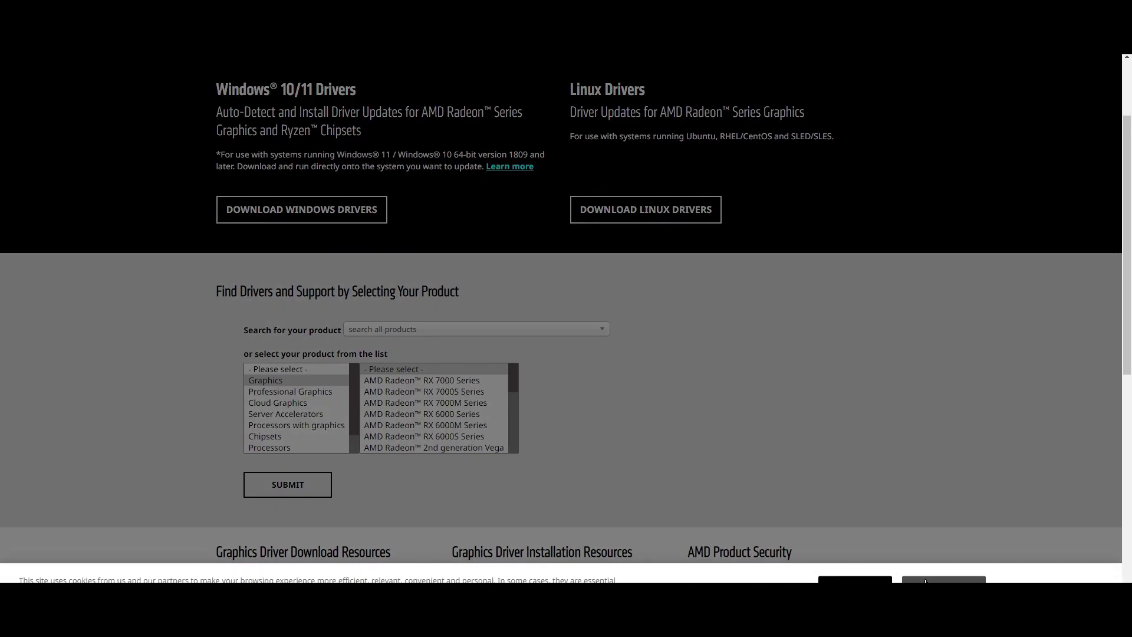
Dismiss the cookie notice and open the Drivers & Support page for the AMD Radeon RX 5700 XT through the Graphics product list
click(925, 582)
click(464, 380)
click(461, 392)
click(463, 437)
scroll(459, 413, down, 3)
click(459, 400)
click(581, 381)
click(741, 391)
click(295, 492)
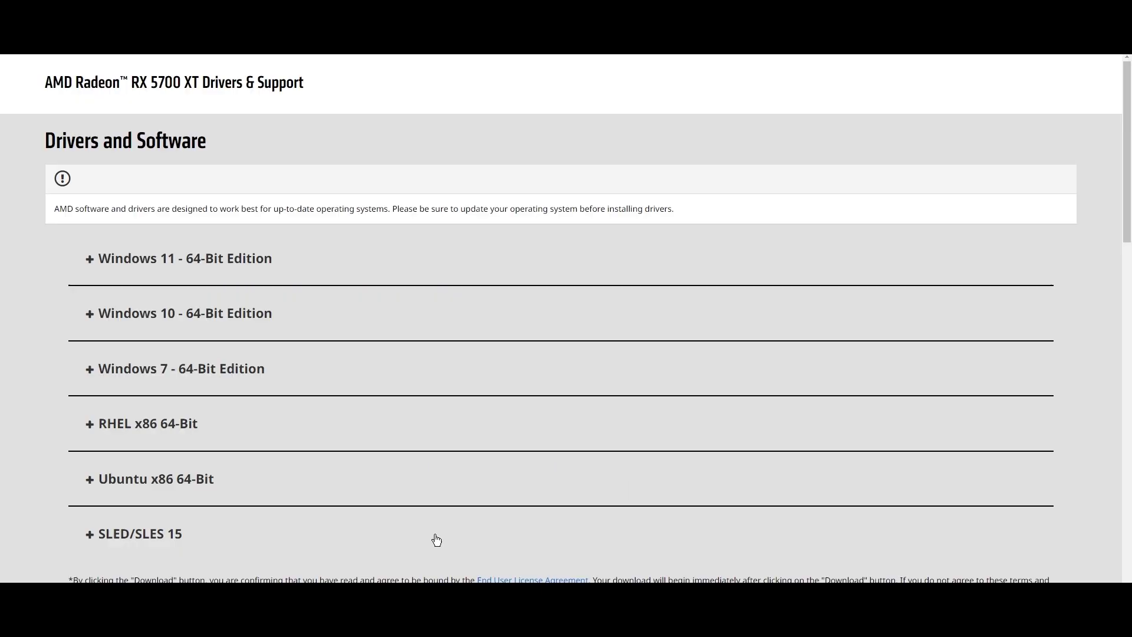
Examine the driver packages offered under Windows 11 - 64-Bit Edition for the RX 5700 XT
scroll(244, 497, down, 2)
scroll(246, 497, down, 2)
drag(112, 391, 269, 391)
scroll(326, 371, up, 3)
Search for nvidia drivers and look through the product choices on NVIDIA's driver download page
key(ctrl+l)
text(nvidia drivers)
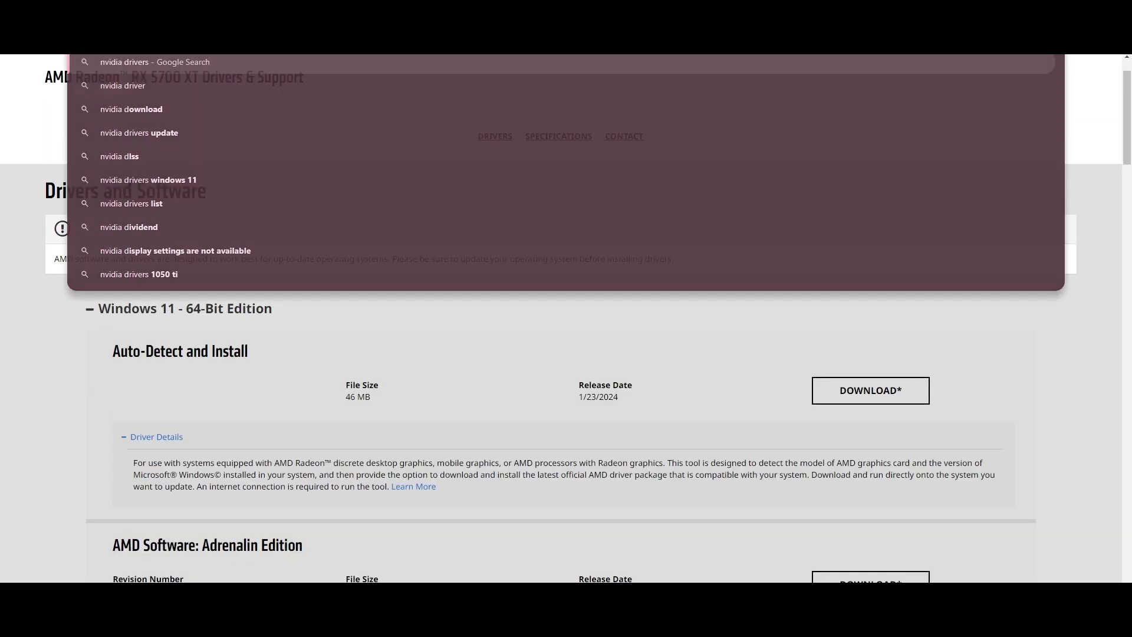
key(Return)
click(258, 198)
click(534, 187)
click(548, 199)
click(549, 205)
click(598, 258)
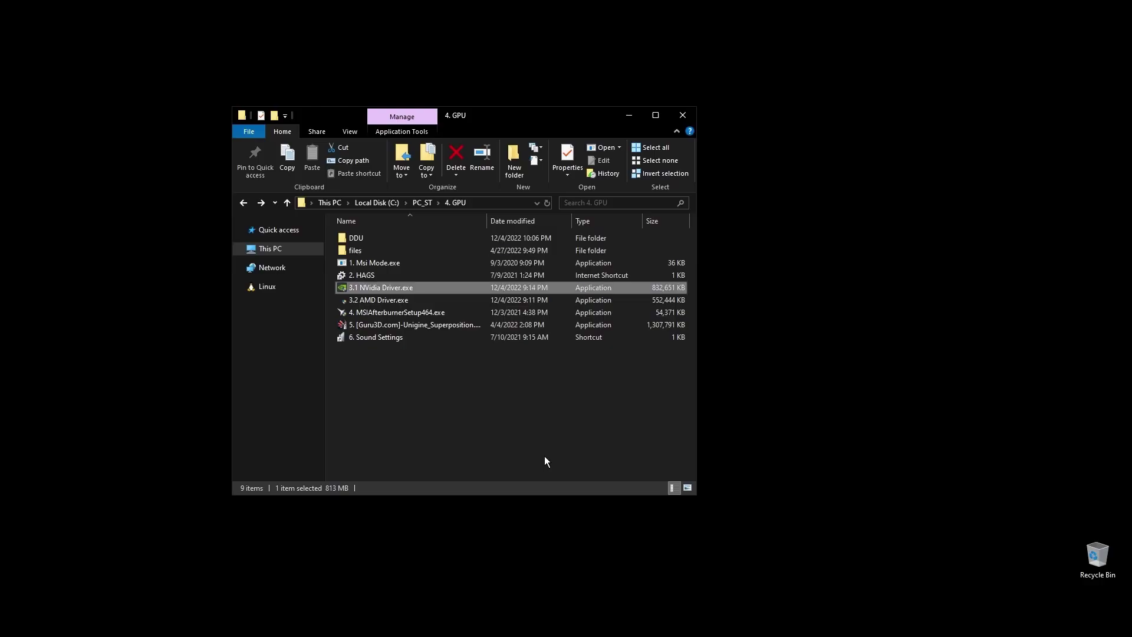
Open the Windows Graphics settings through 2. HAGS in the 4. GPU folder, check the available options and close them
click(800, 393)
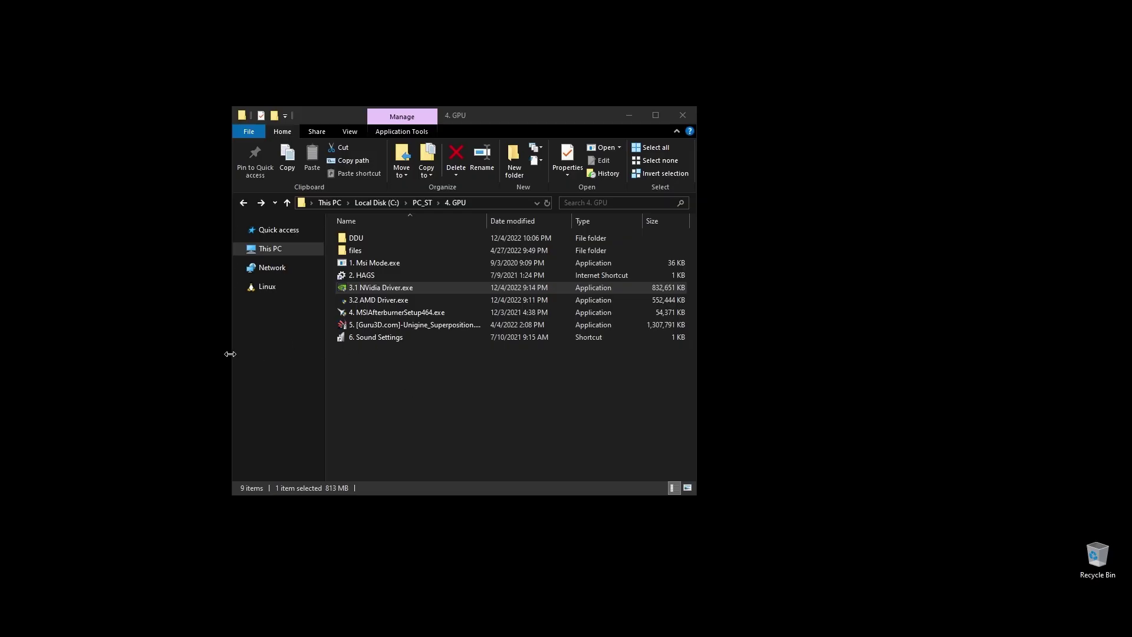
double_click(372, 275)
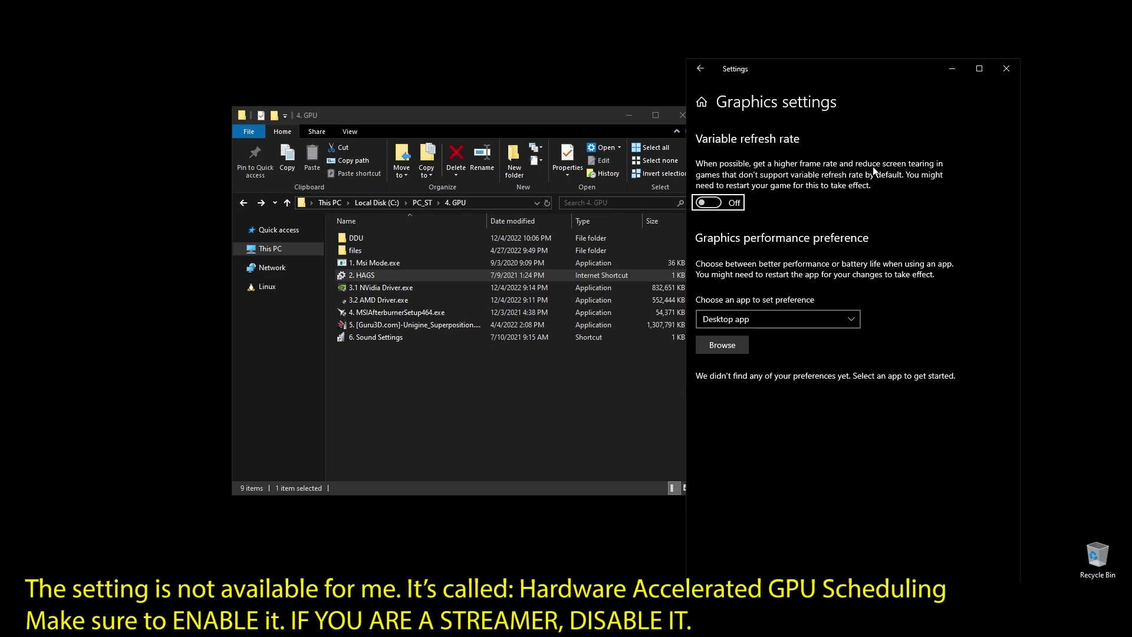
click(1005, 69)
Open 6. Sound Settings and set the 24G2W1G4 playback device to 24 bit, 48000 Hz (Studio Quality) with all enhancements disabled
double_click(367, 335)
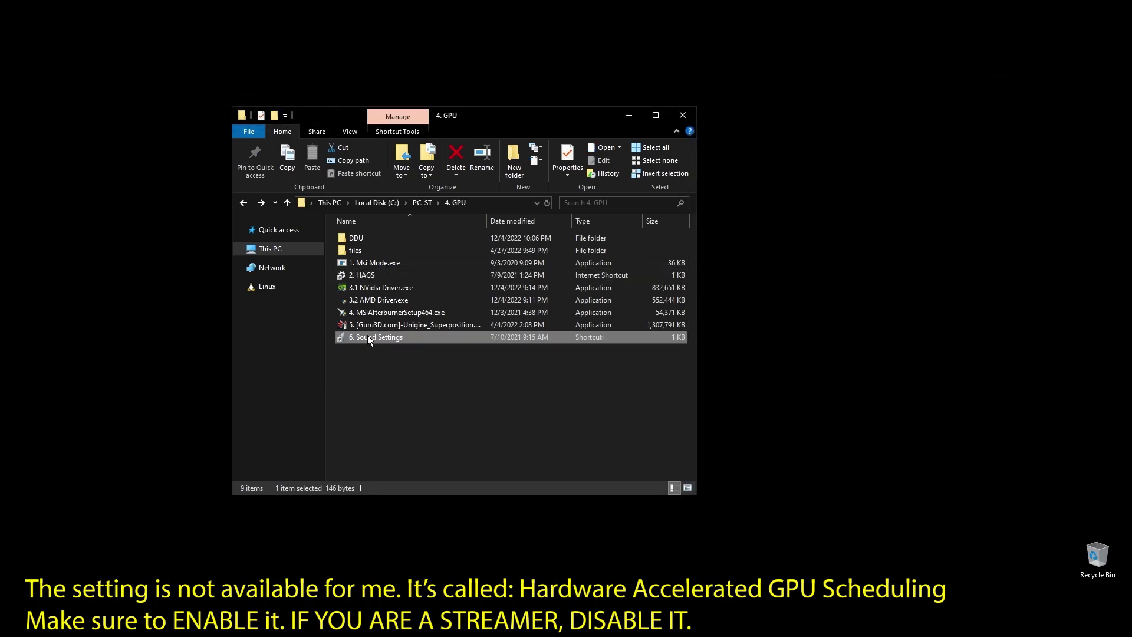
click(328, 355)
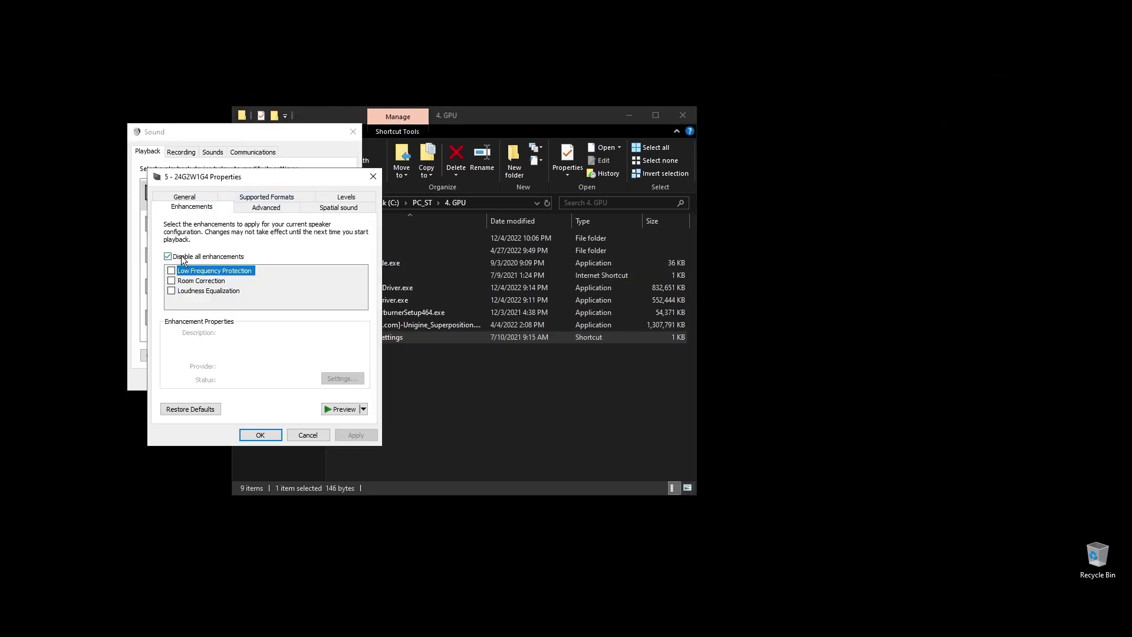
click(265, 206)
click(241, 262)
click(235, 303)
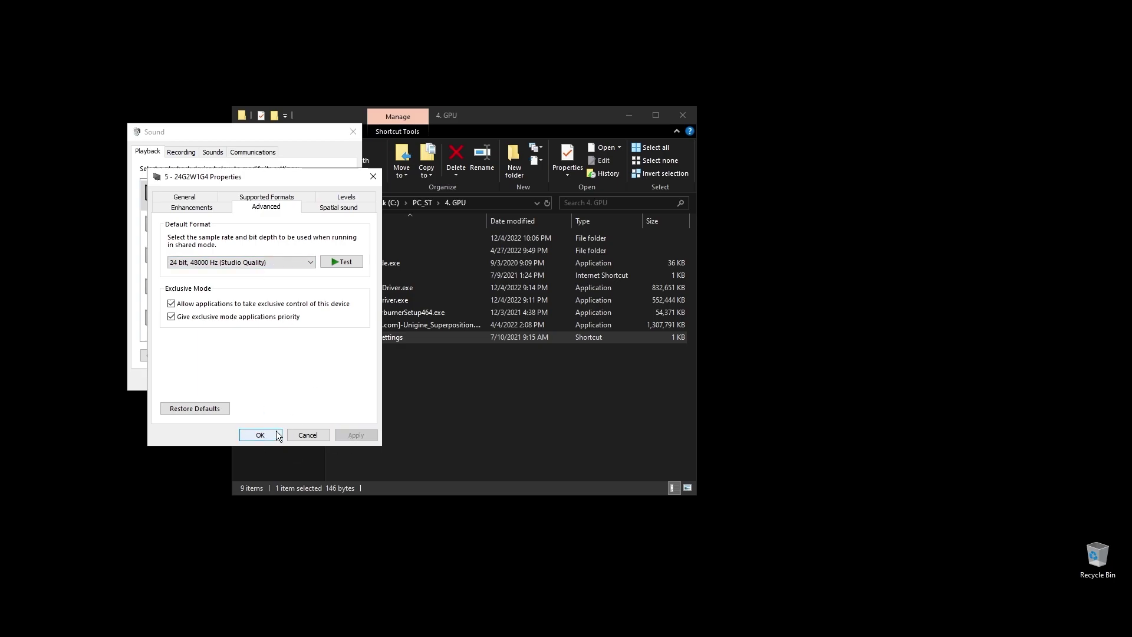
click(271, 435)
Set the default format of the High Definition Audio Device speakers to 24 bit, 48000 Hz (Studio Quality) and confirm their properties
right_click(278, 232)
click(333, 338)
click(243, 196)
click(262, 197)
click(247, 253)
click(268, 300)
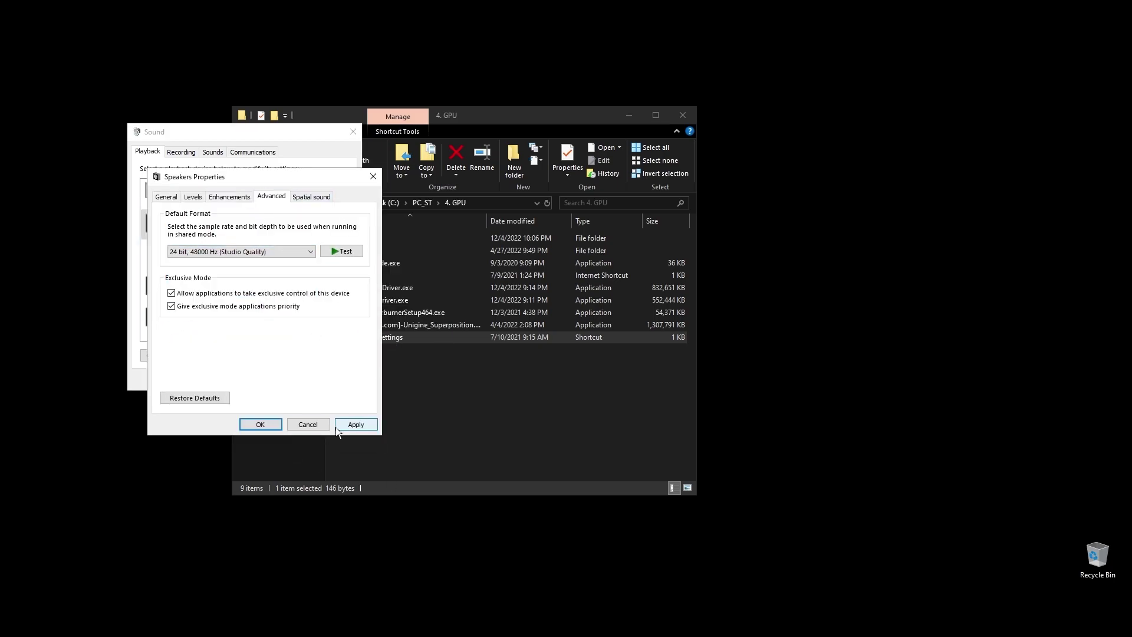
click(260, 424)
Check the enhancements and default format of the Razer USB Sound Card speakers
right_click(230, 287)
click(266, 379)
click(243, 197)
click(262, 197)
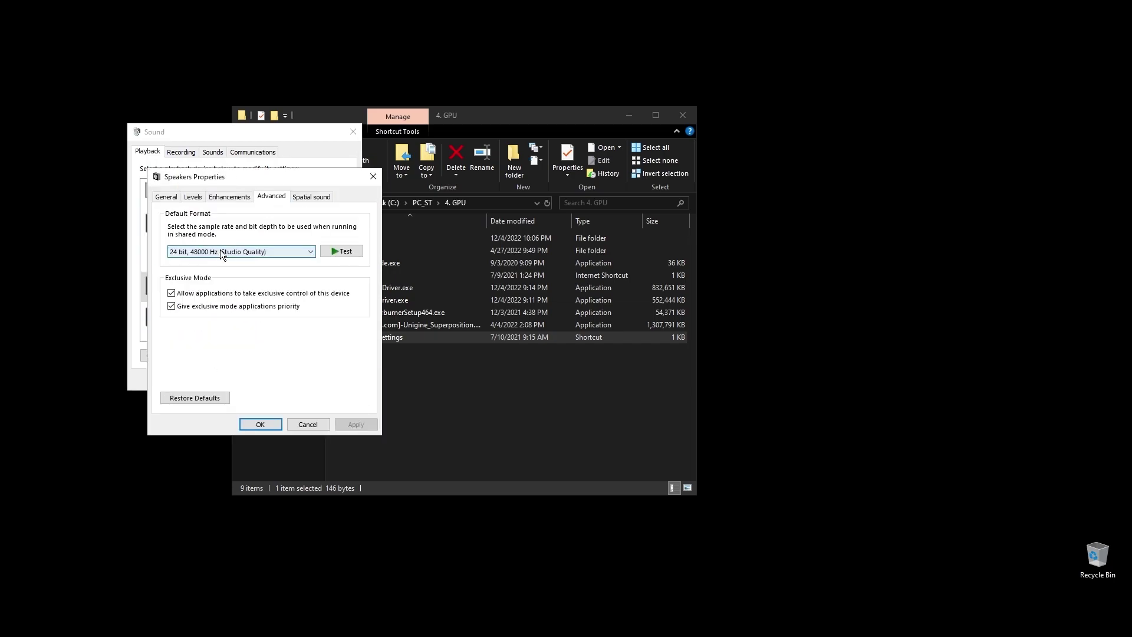
click(260, 424)
Choose the default format of the THX Spatial speakers and confirm the Sound settings
scroll(345, 278, down, 1)
right_click(203, 287)
click(236, 399)
click(222, 197)
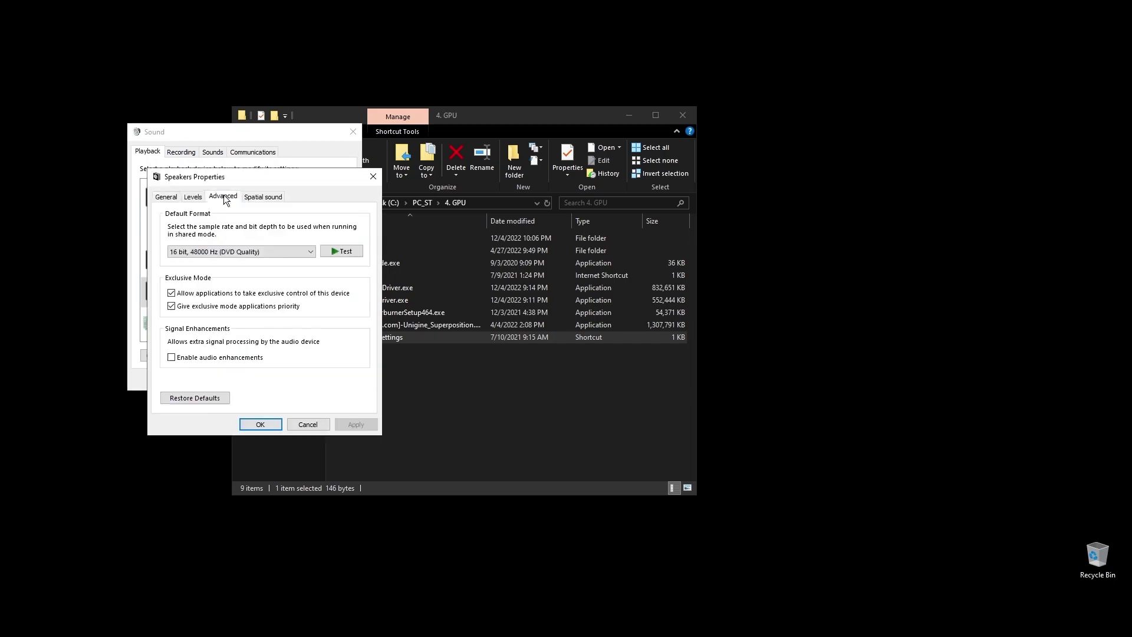
click(262, 252)
click(224, 270)
click(260, 424)
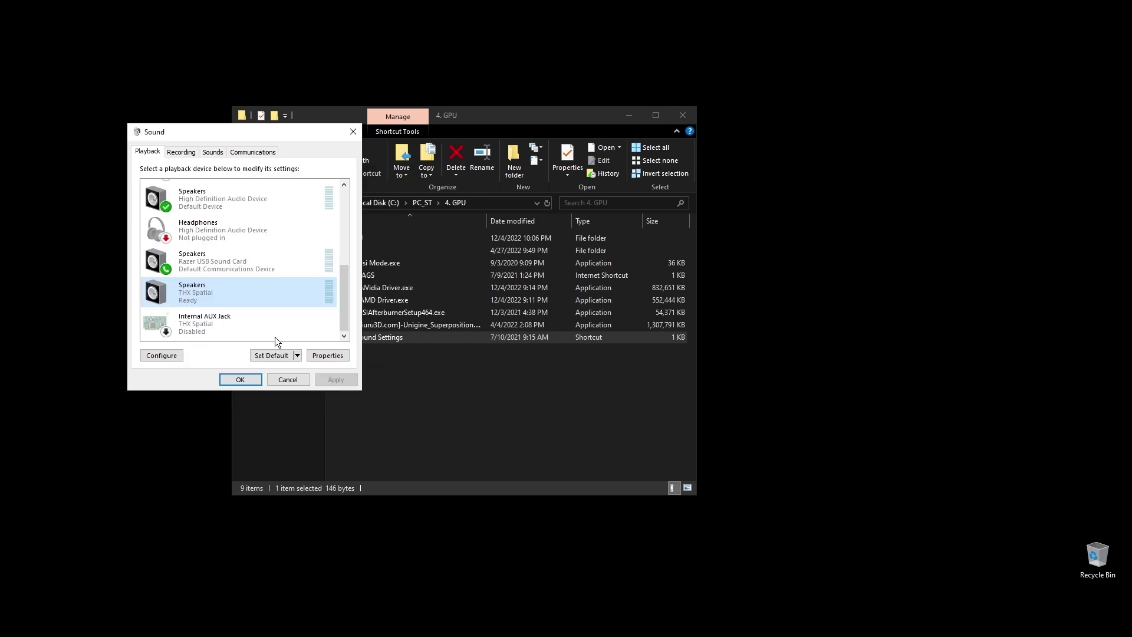
click(236, 380)
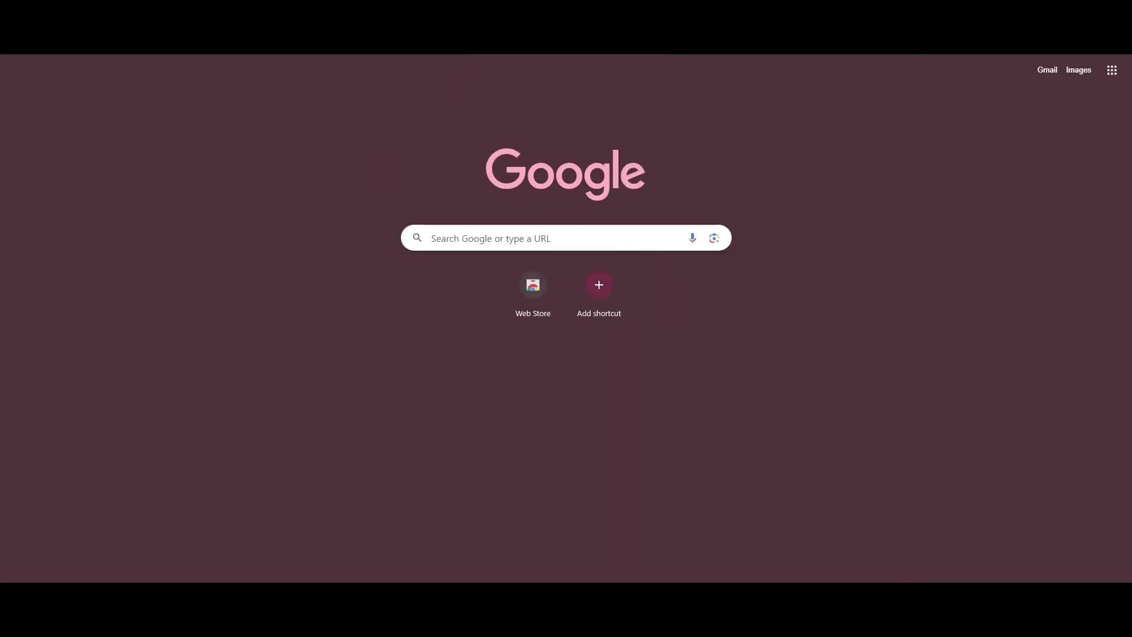
Open System Information and copy the BaseBoard Product entry containing the motherboard model
text(system information)
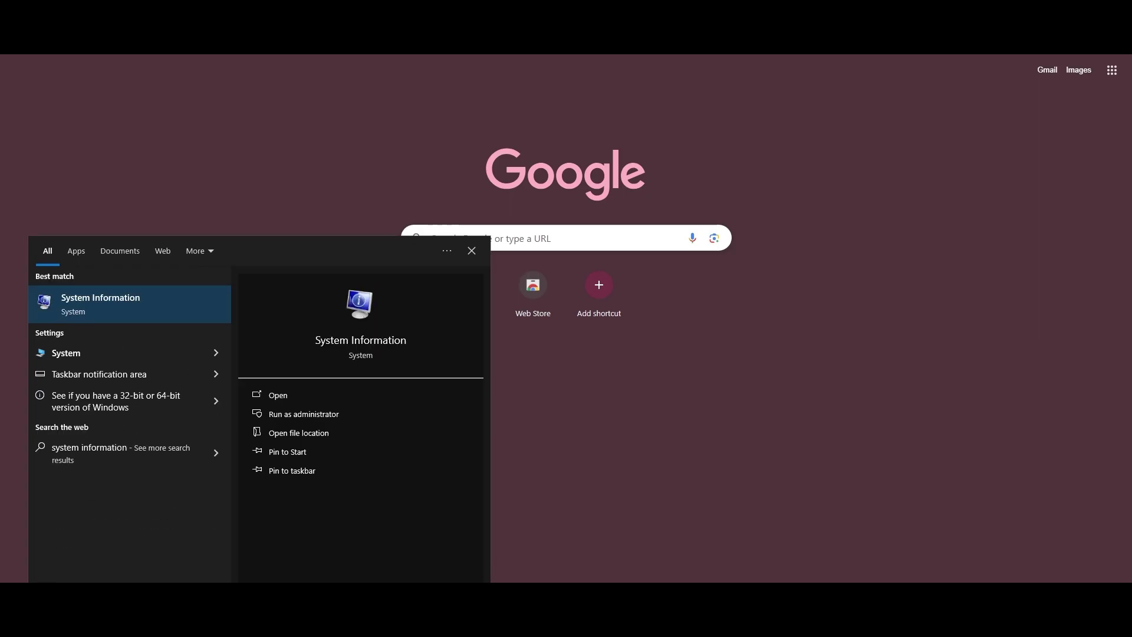
click(114, 303)
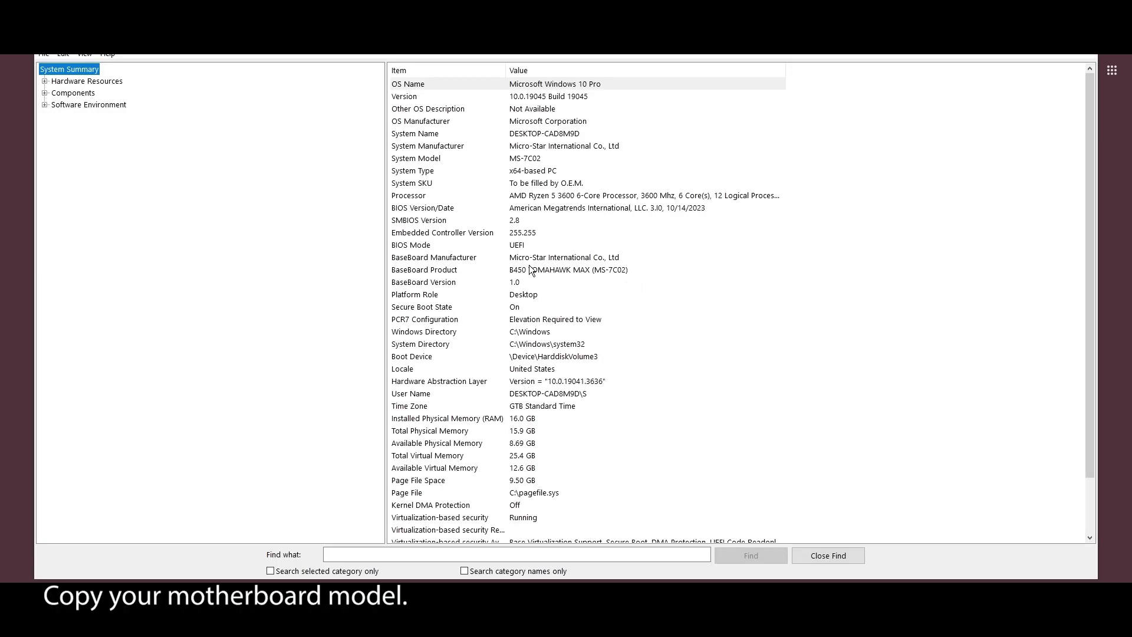
click(475, 273)
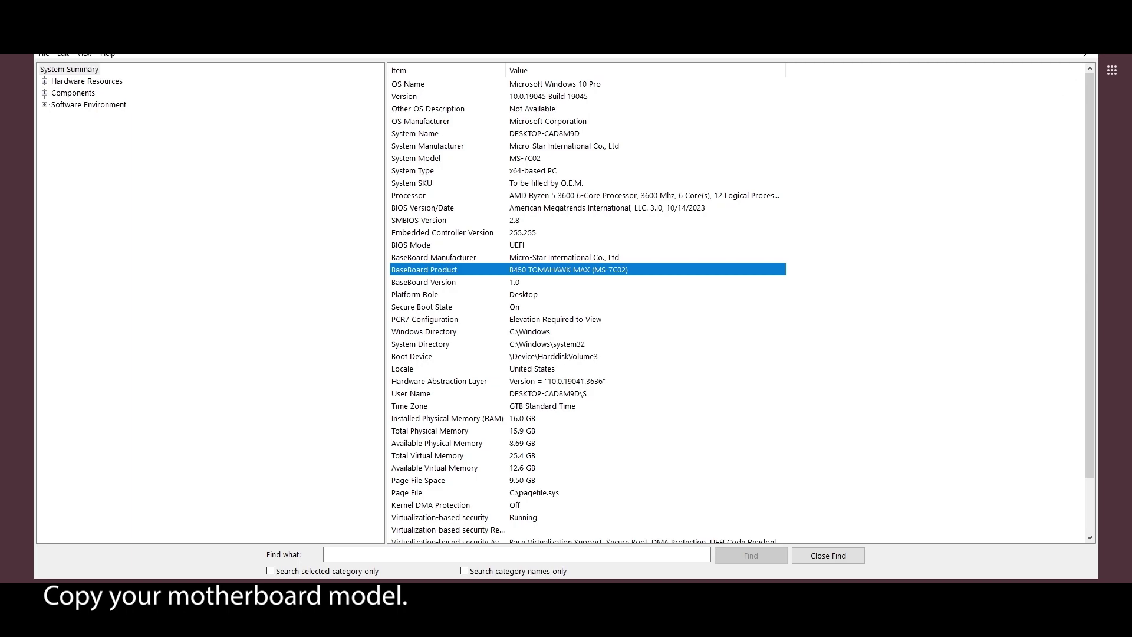
click(1038, 35)
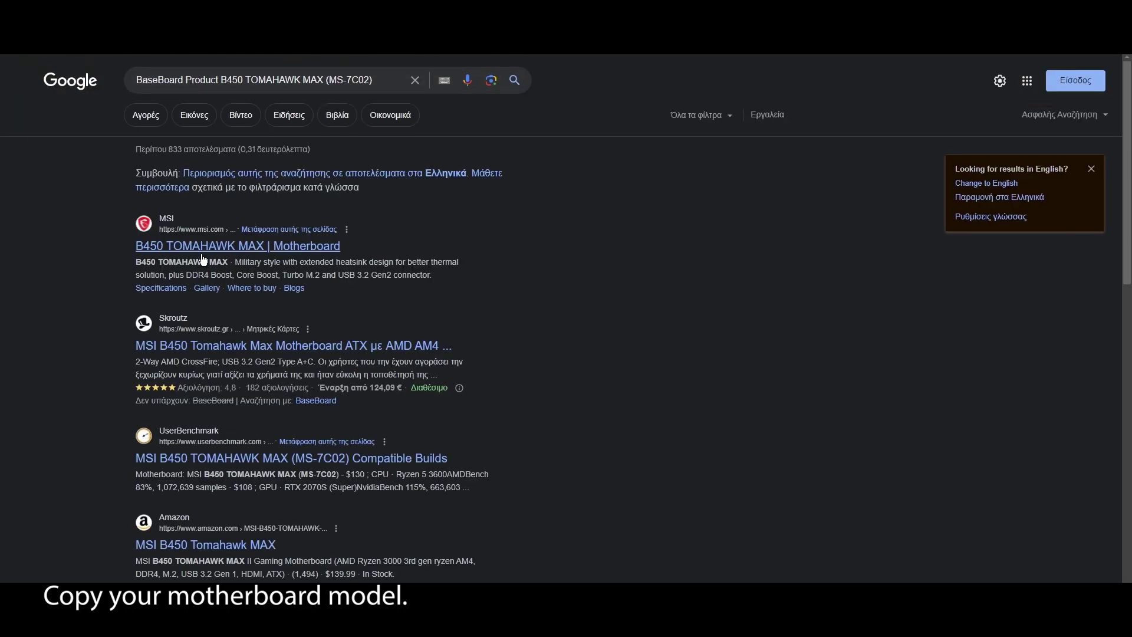
Download the latest AMI BIOS, version 7C02v3I, from MSI's support page for the B450 TOMAHAWK MAX
click(162, 250)
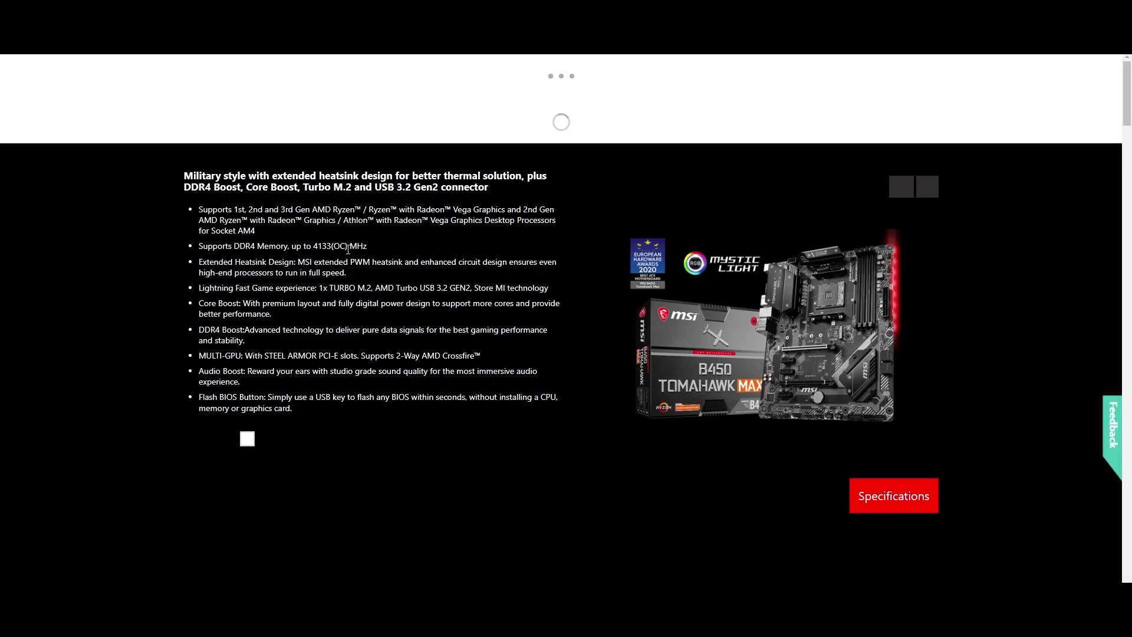
click(956, 83)
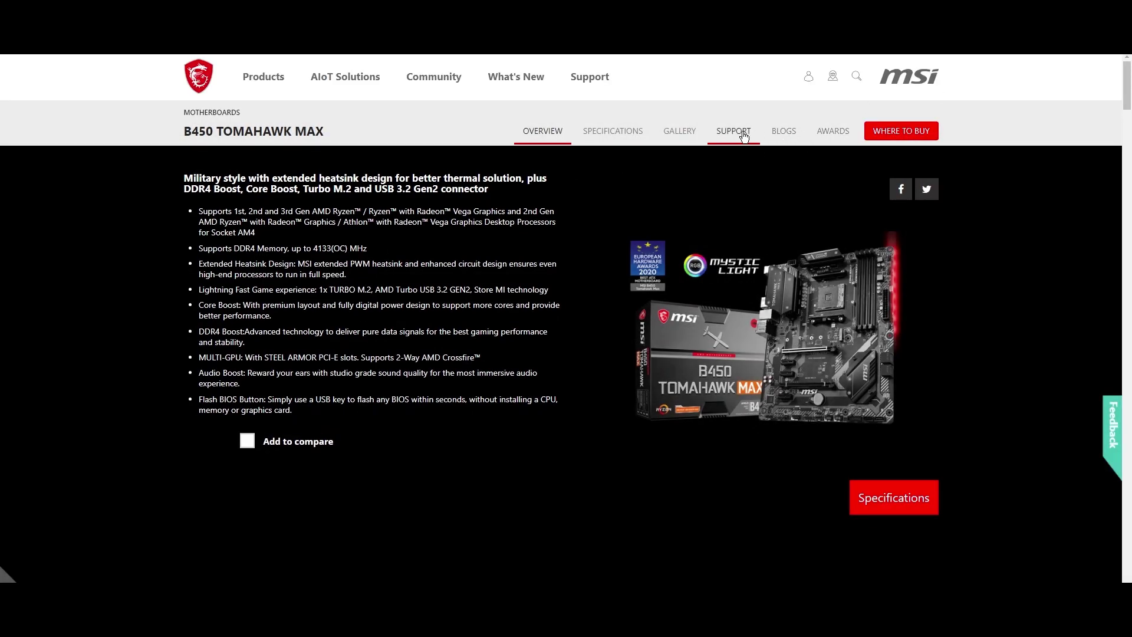
click(733, 132)
scroll(351, 278, down, 3)
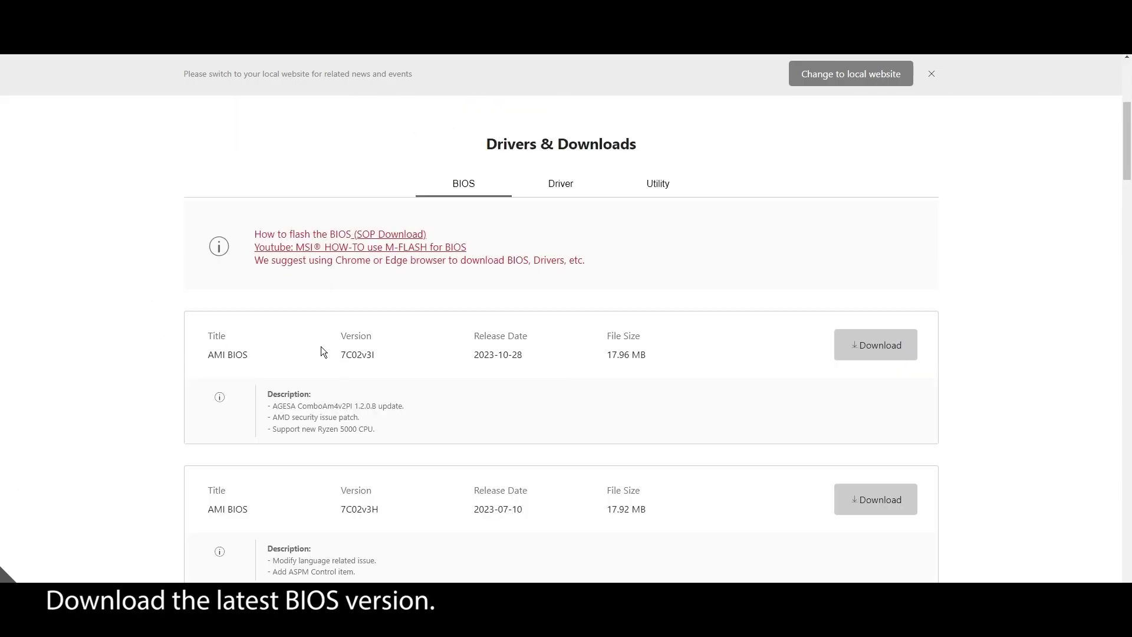
click(860, 353)
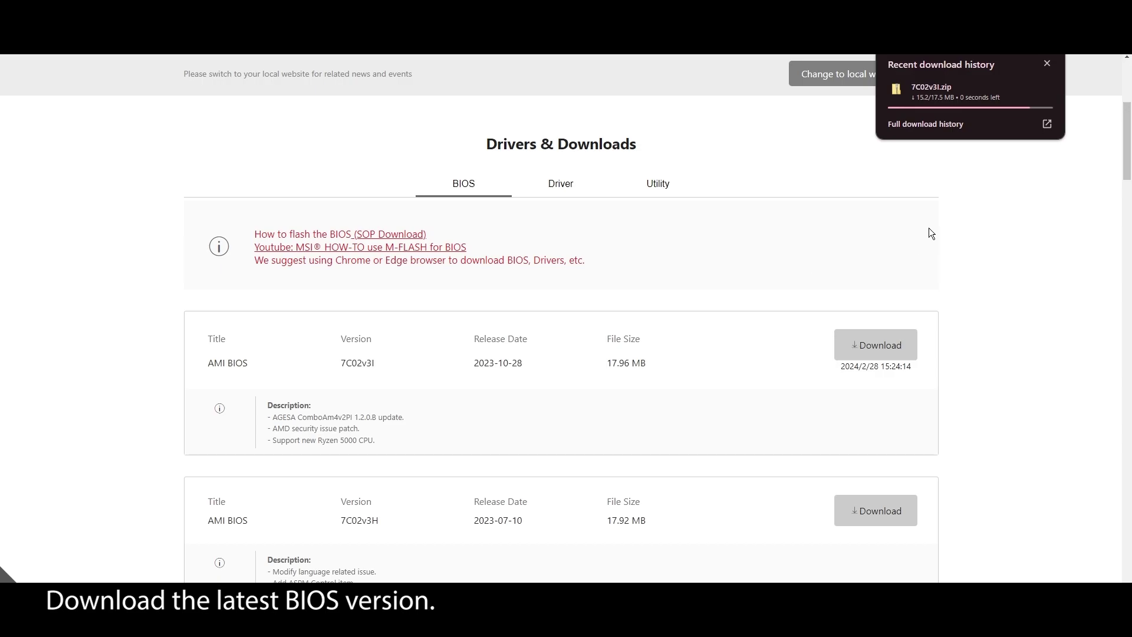
Open Disk Management and shrink the C: volume by 1024 MB
key(super)
text(disk mana)
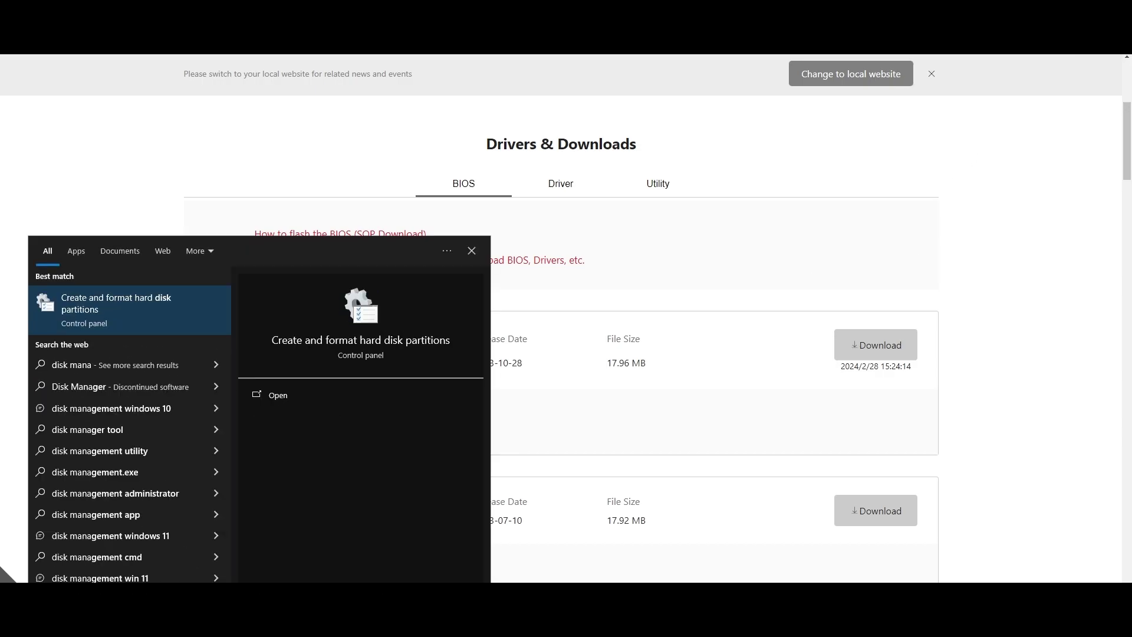
click(122, 314)
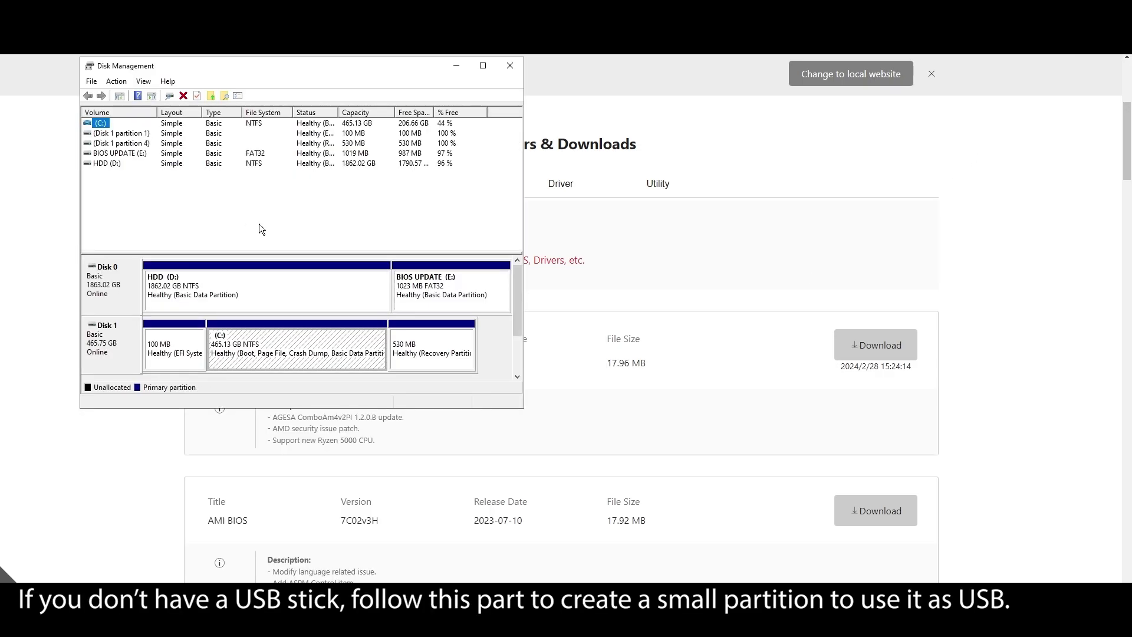
right_click(100, 123)
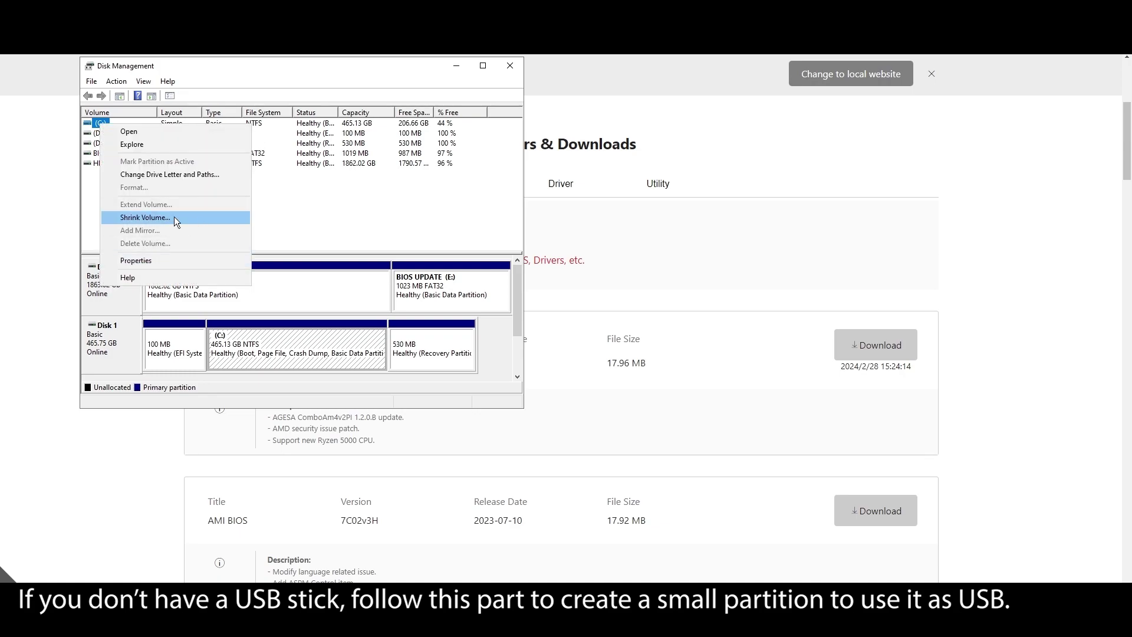
click(171, 214)
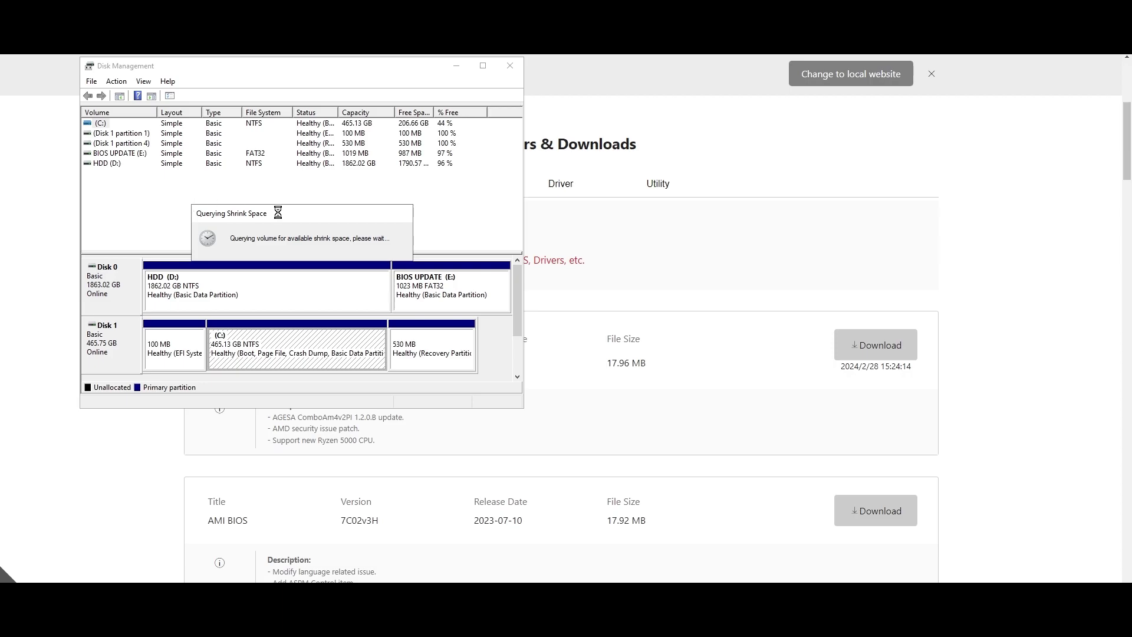
text(1024)
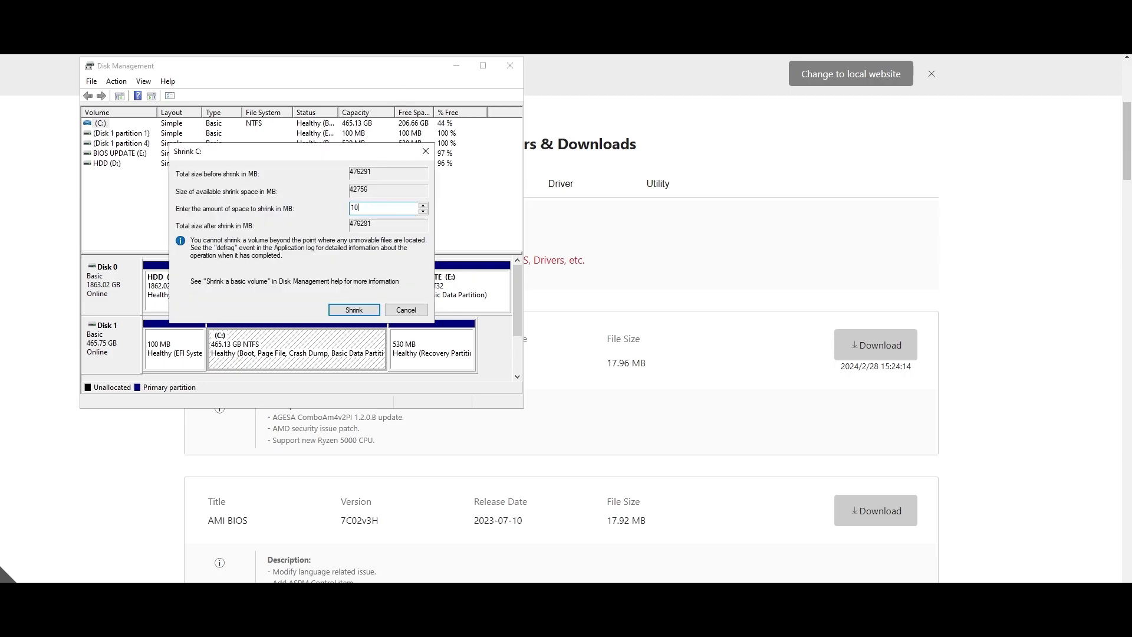
click(355, 311)
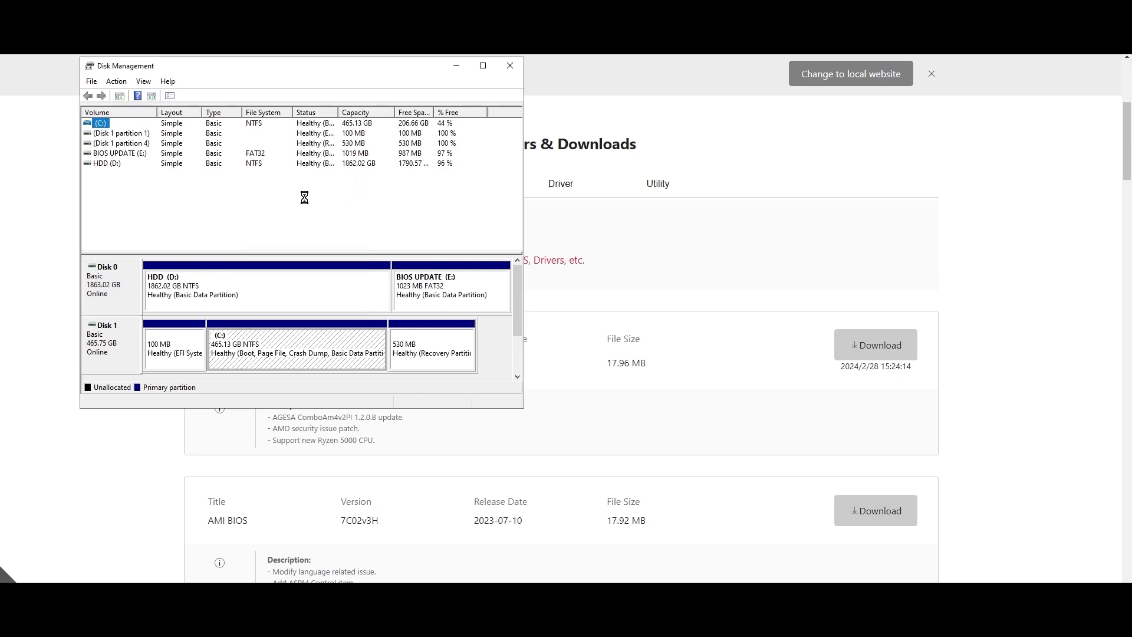
Start a new simple volume in Disk 1's unallocated space, accepting the 1023 MB size and drive letter F
drag(523, 232, 733, 244)
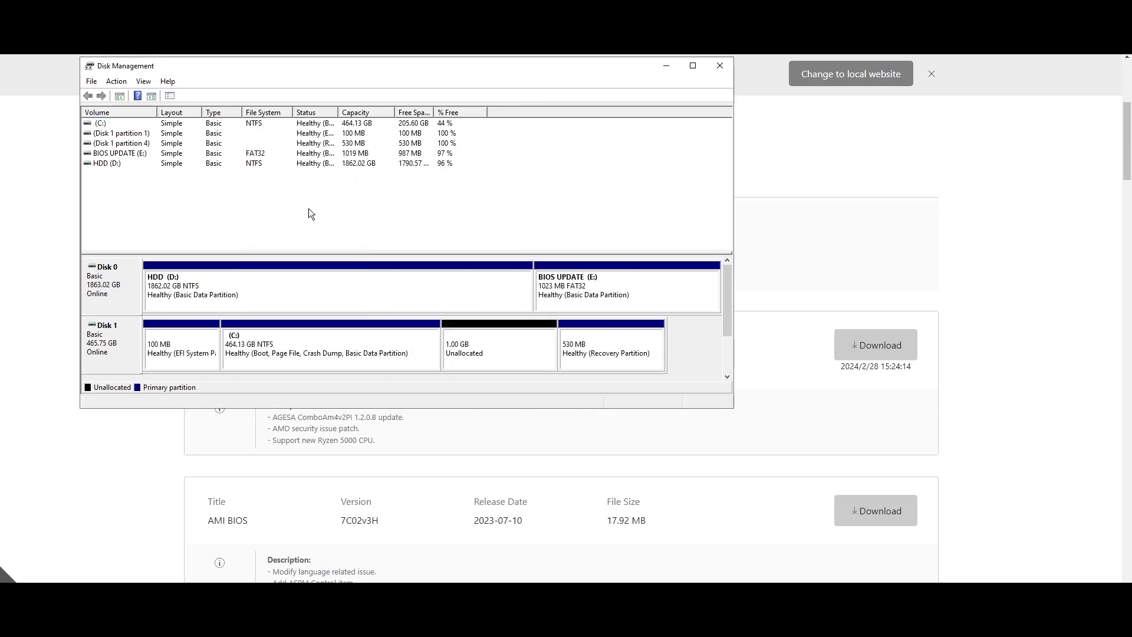
click(495, 350)
right_click(508, 339)
click(551, 351)
click(321, 334)
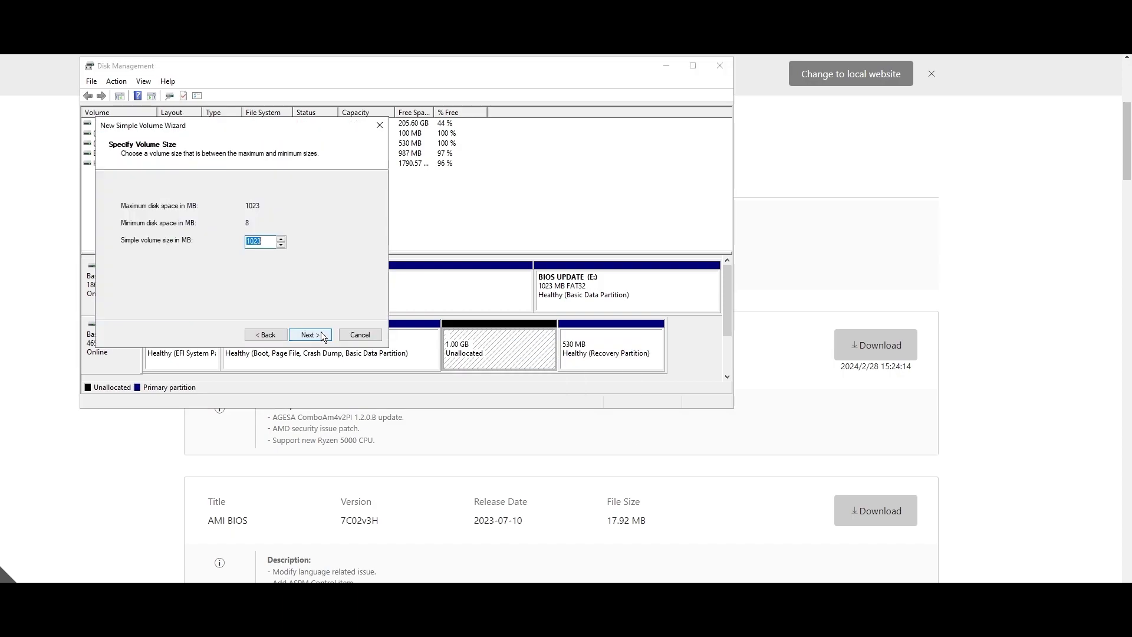
click(320, 334)
click(320, 334)
Format the new volume as FAT32 with the label BIOS Update and complete its creation
click(266, 232)
click(248, 251)
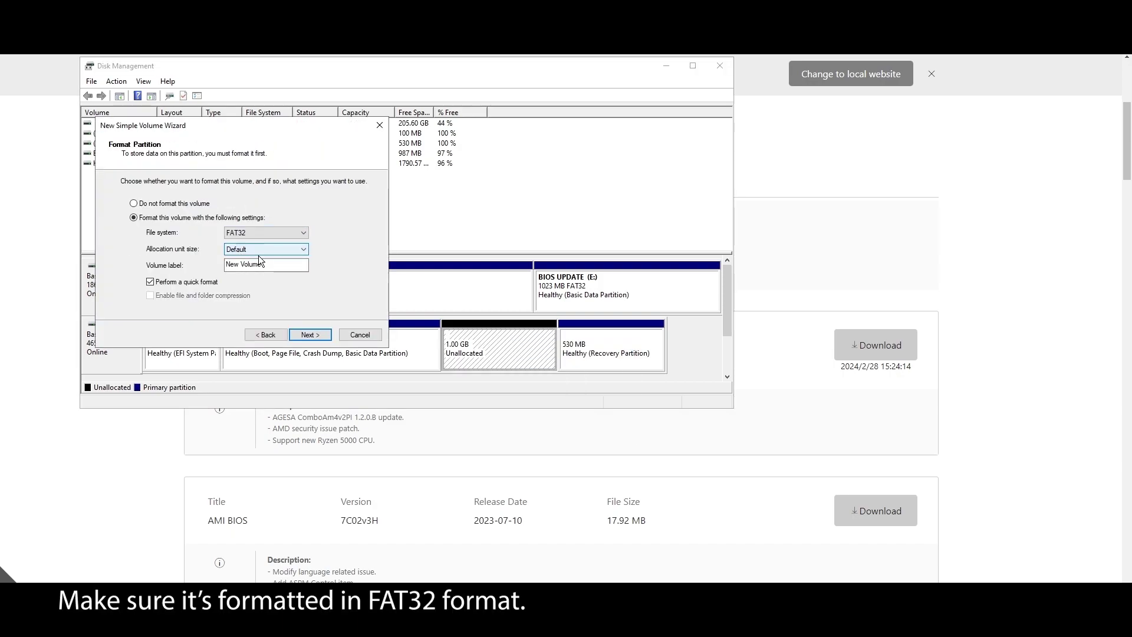
text(BIOS Update)
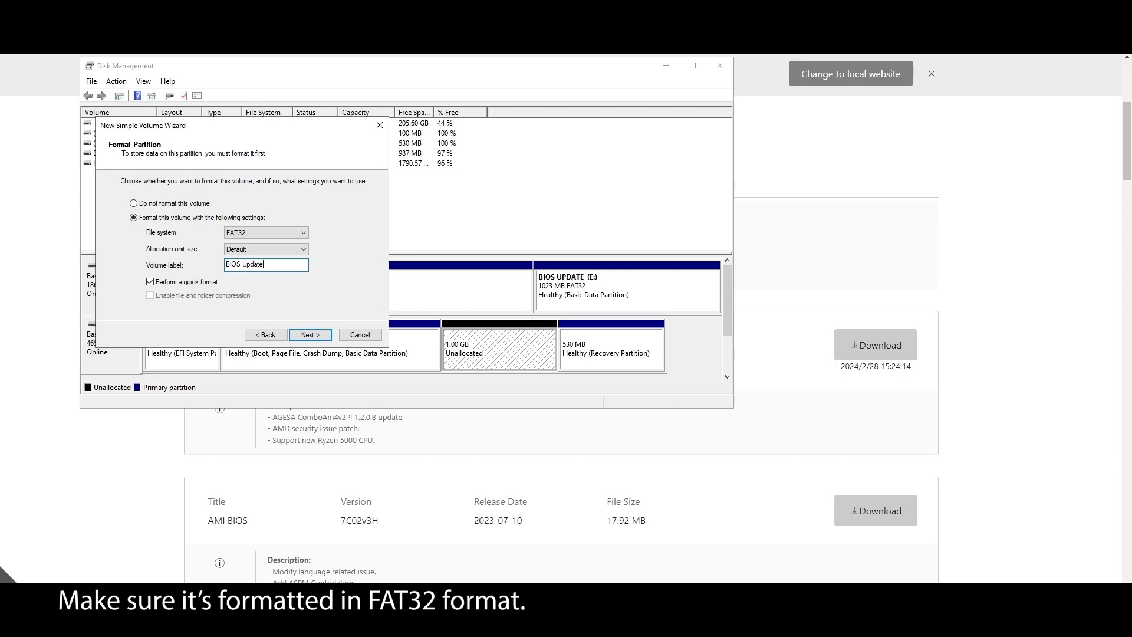
click(310, 334)
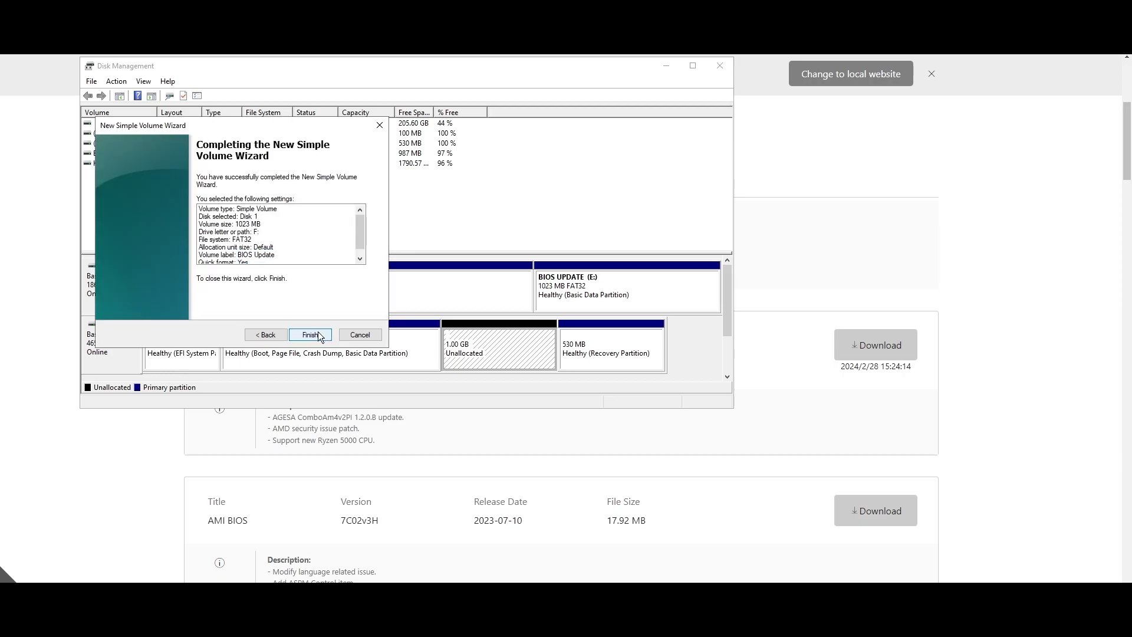
click(322, 335)
Put the downloaded 7C02v3I.zip on the BIOS UPDATE (F:) drive and extract it there
key(alt+Tab)
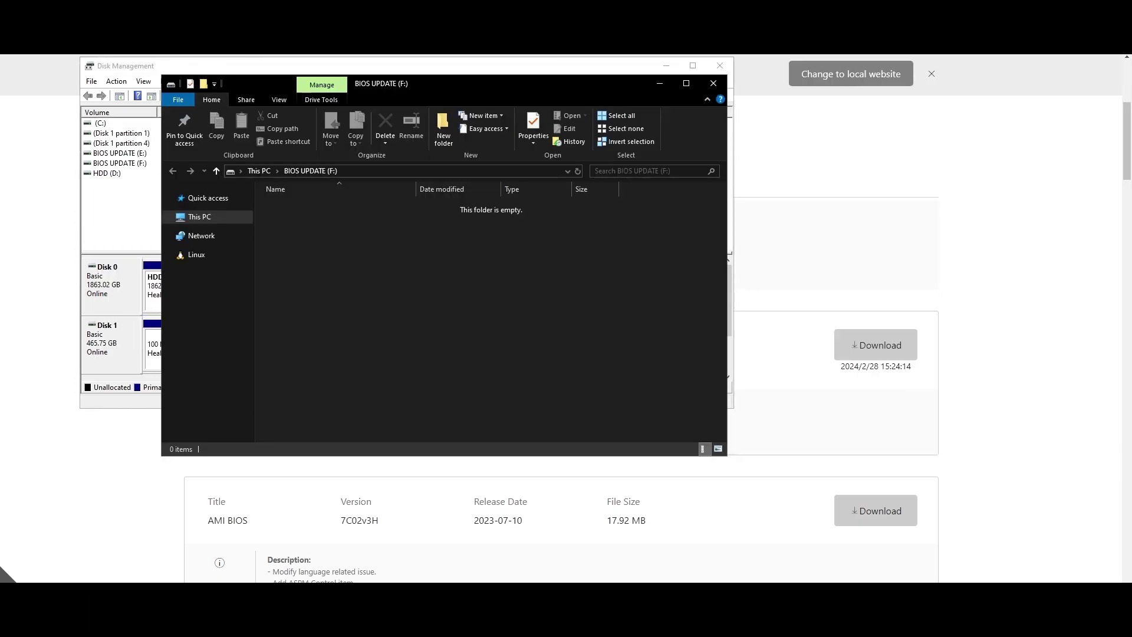
key(ctrl+j)
right_click(1016, 90)
click(920, 135)
right_click(315, 211)
click(519, 324)
Move the extracted BIOS files to the root of BIOS UPDATE (F:) and delete the leftover folder and archive
double_click(307, 218)
key(ctrl+a)
key(ctrl+x)
key(alt+Up)
key(Delete)
key(ctrl+v)
key(Delete)
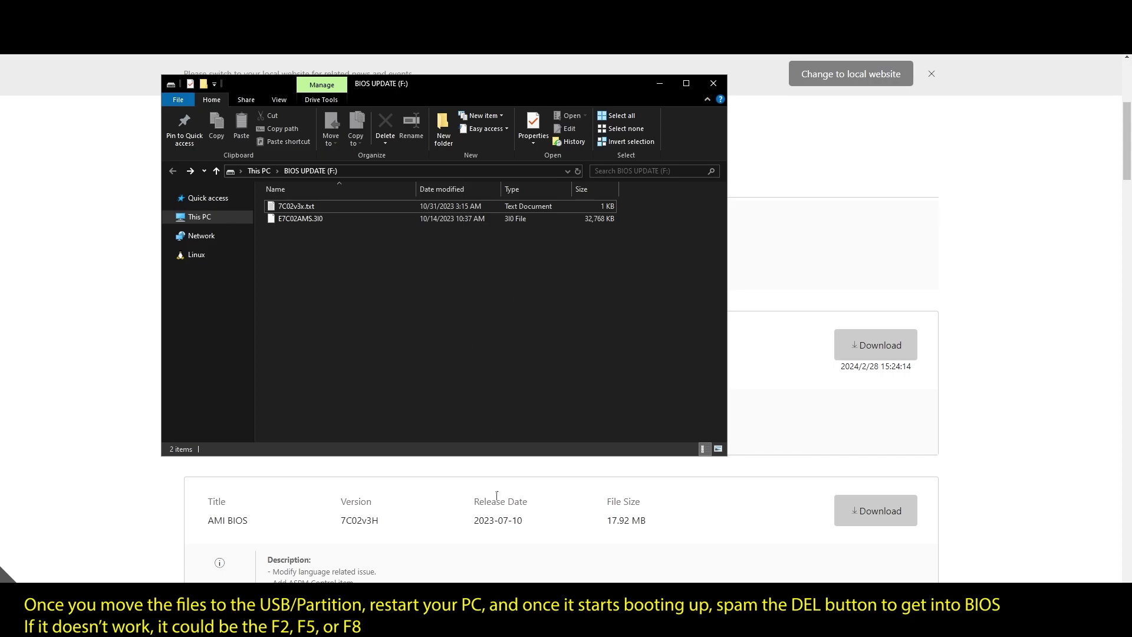